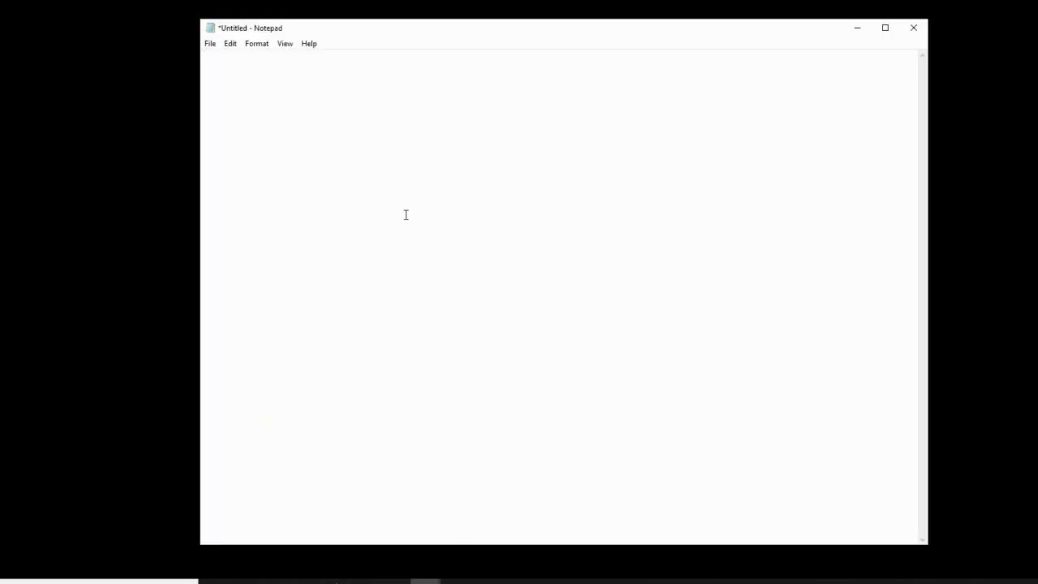
# Write the '! PBE0' keyword line and open the coordinate block with '* xyz 0 1'
pyautogui.write('! PBE0')
pyautogui.press('Return')
pyautogui.write('* xyz 0 1')
pyautogui.press('Return')
# Add the atom line 'Kr 0 0 0' with tab-separated zeros and close the block with '*'
pyautogui.write('Kr')
pyautogui.press('Tab')
pyautogui.write('0')
pyautogui.press('Tab')
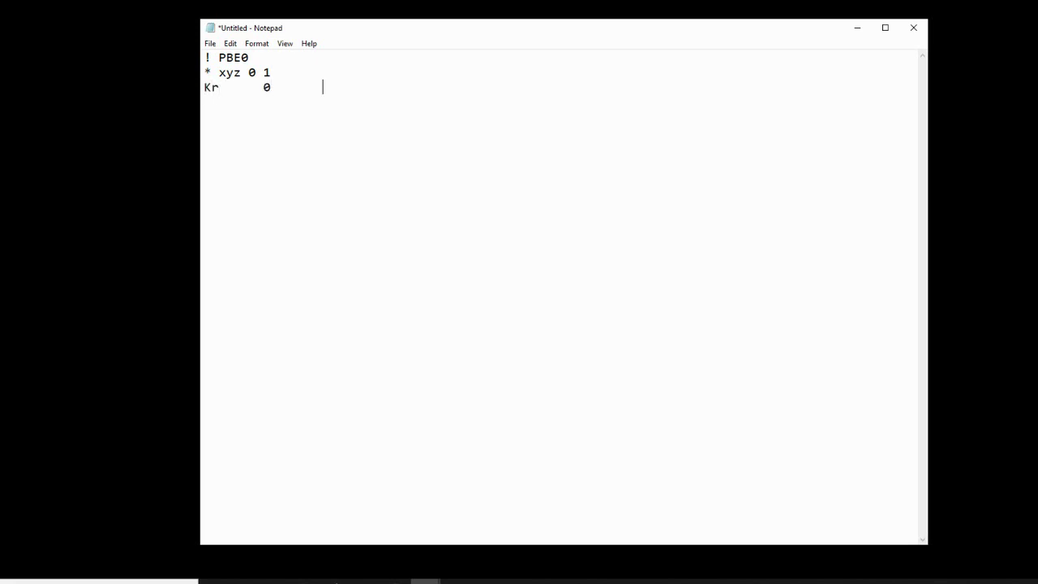
pyautogui.write('0\t0')
pyautogui.press('Return')
pyautogui.write('*')
pyautogui.click(209, 43)
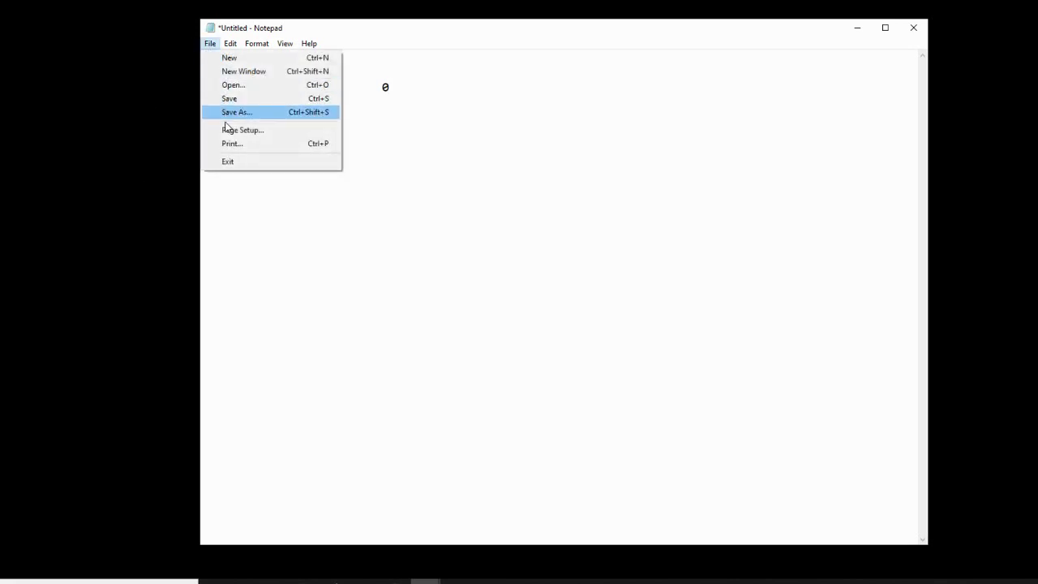
# Save the input as krypton.inp with type All Files (*.*) in the Krypton folder, then close Notepad
pyautogui.click(226, 114)
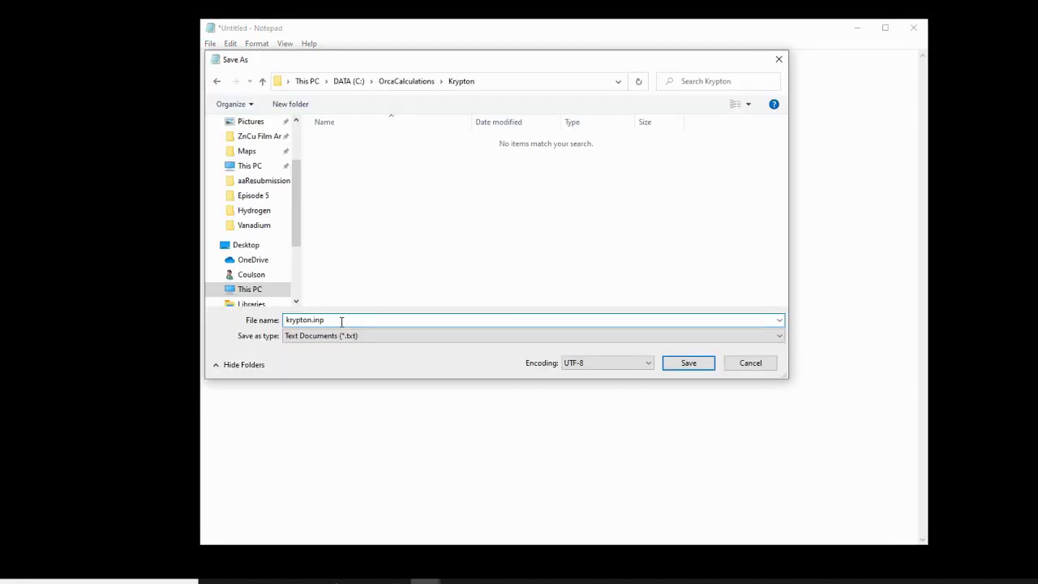
pyautogui.hotkey('ctrl', 'a')
pyautogui.press('BackSpace')
pyautogui.write('krypton.inp')
pyautogui.click(378, 336)
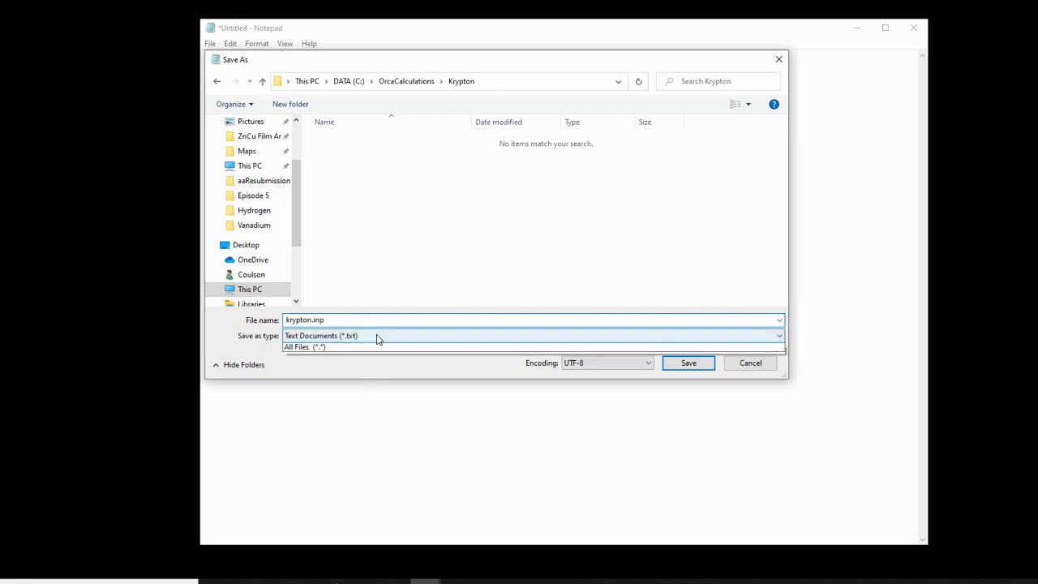
pyautogui.click(357, 359)
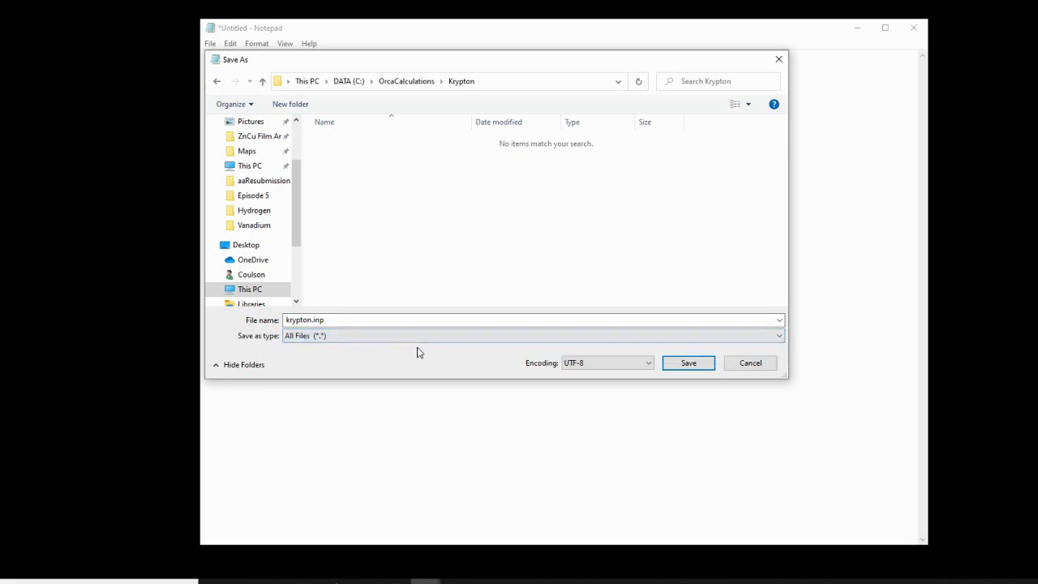
pyautogui.click(710, 363)
pyautogui.click(914, 31)
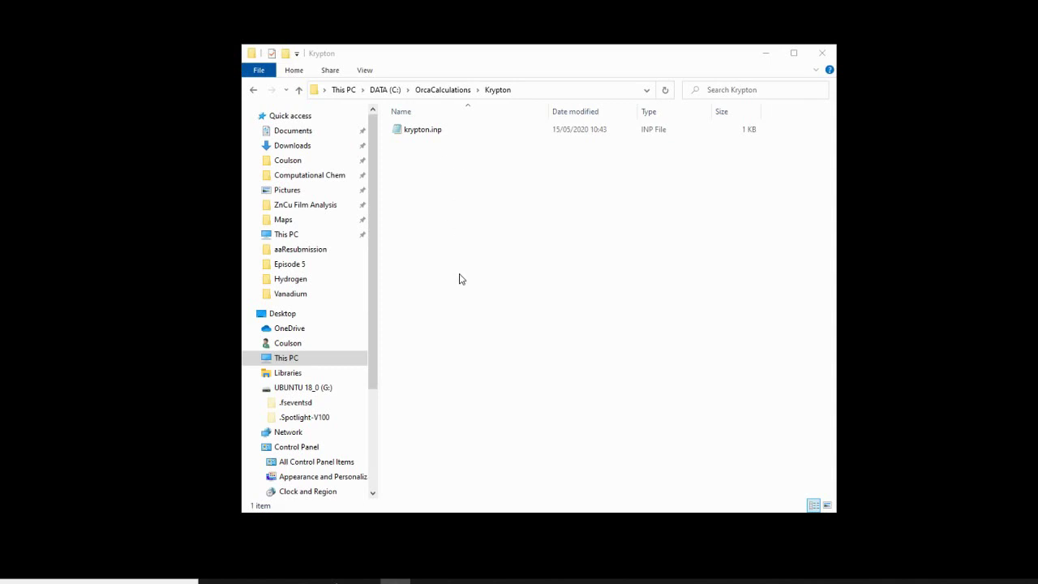
# Open a console in the Krypton folder, run 'orca krypton.inp>krypton.out', and close the console when finished
pyautogui.click(564, 90)
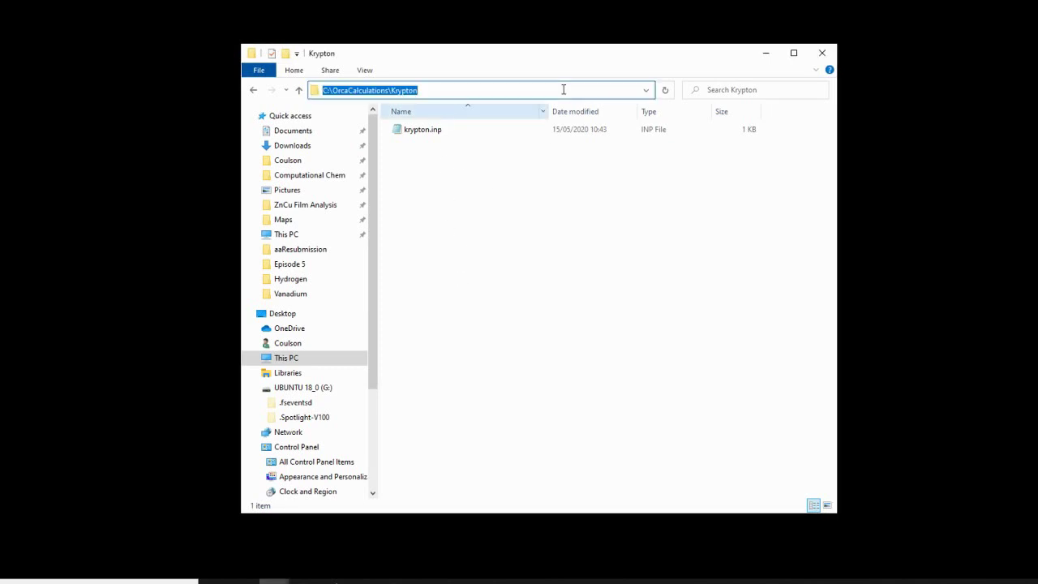
pyautogui.write('cmd')
pyautogui.press('Return')
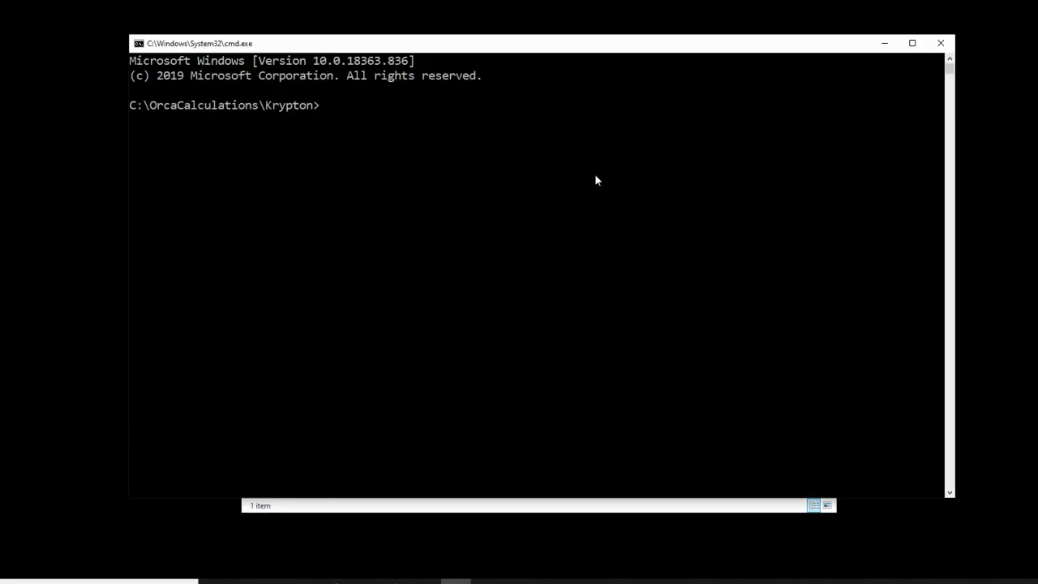
pyautogui.write('orca krypton.inp')
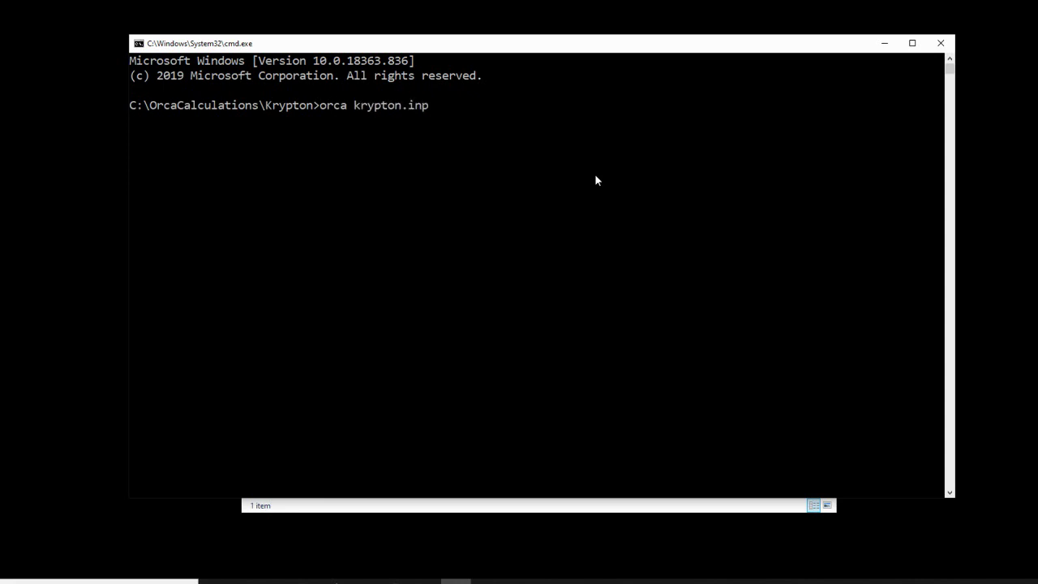
pyautogui.write('>krypton.out')
pyautogui.press('Return')
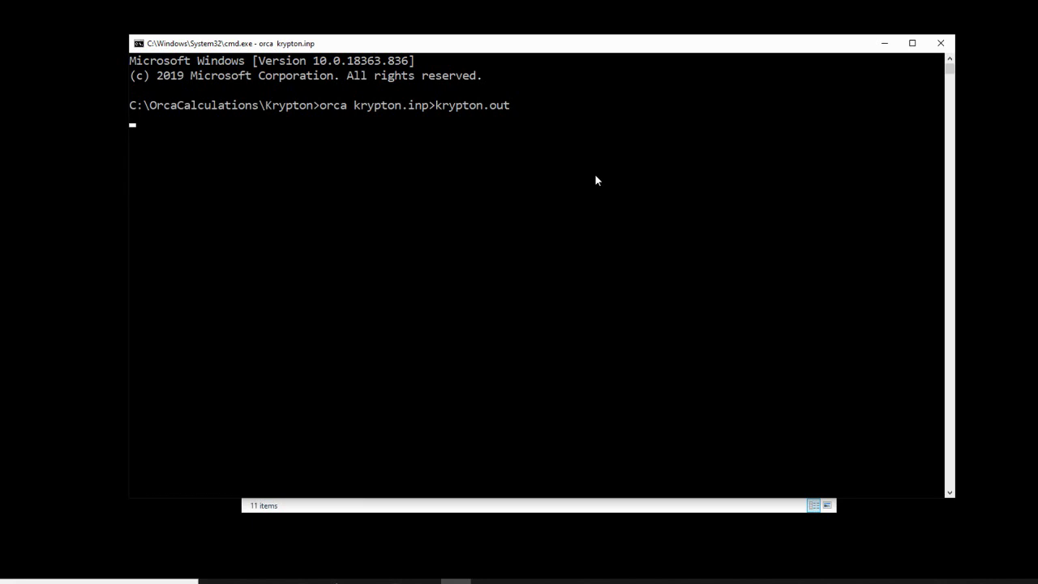
pyautogui.click(596, 506)
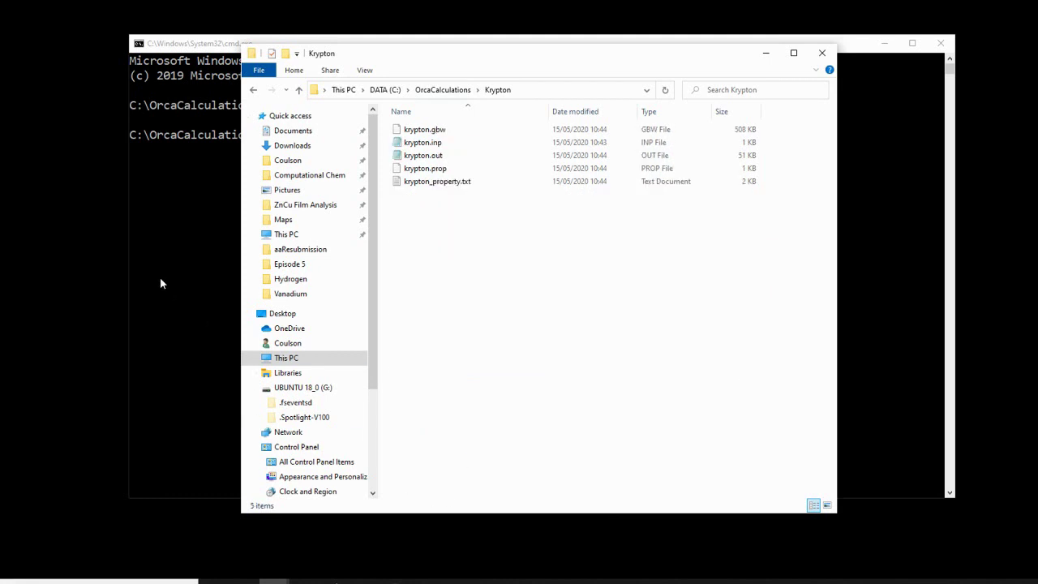
pyautogui.click(940, 44)
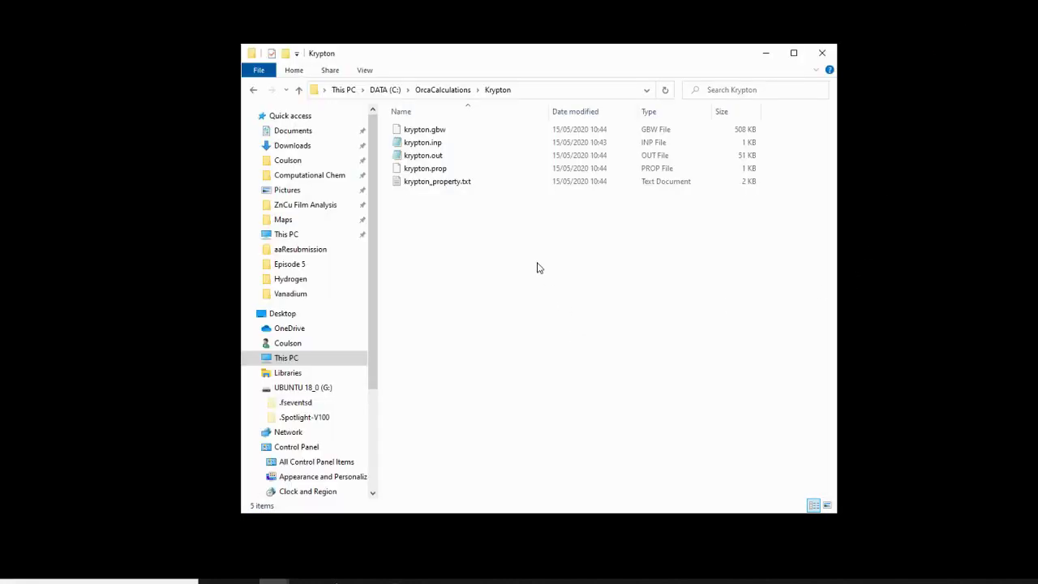
# Open krypton.out and scroll to the ORBITAL ENERGIES table listing orbitals 0–17
pyautogui.doubleClick(452, 155)
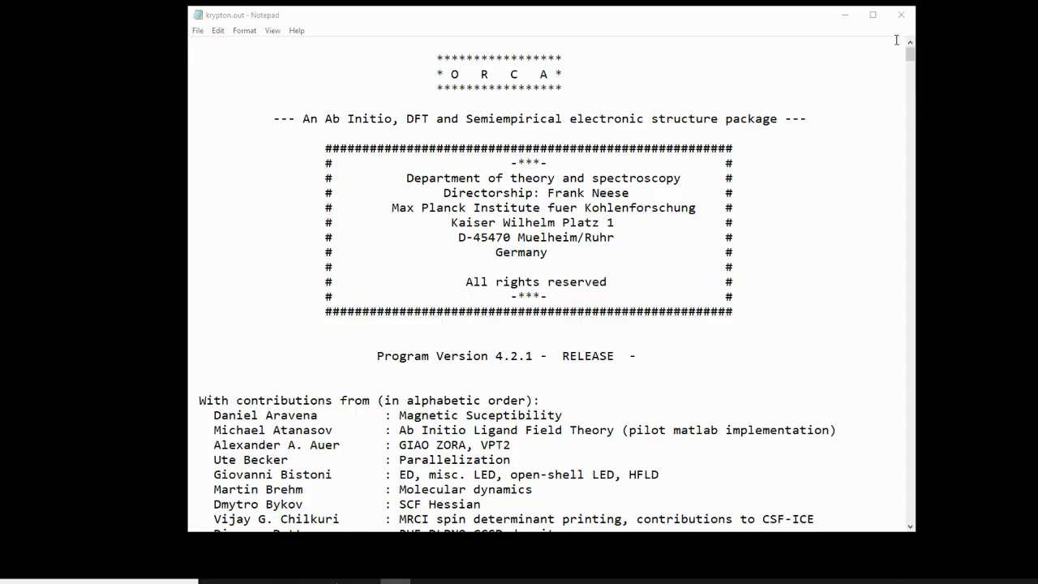
pyautogui.moveTo(910, 54); pyautogui.dragTo(910, 235)
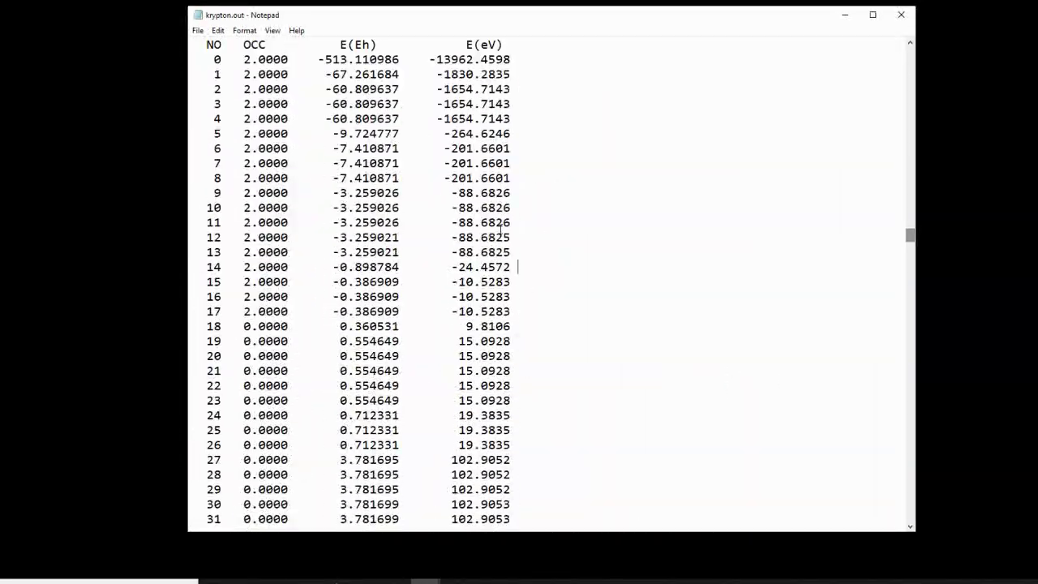
pyautogui.scroll(2, 267, 102)
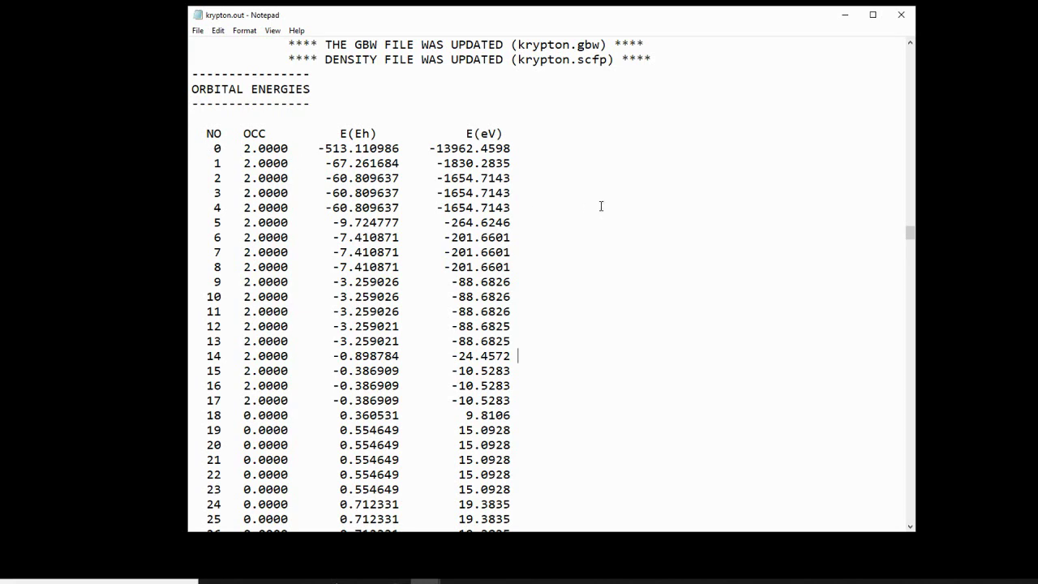
pyautogui.scroll(-1, 567, 163)
pyautogui.scroll(-1, 516, 174)
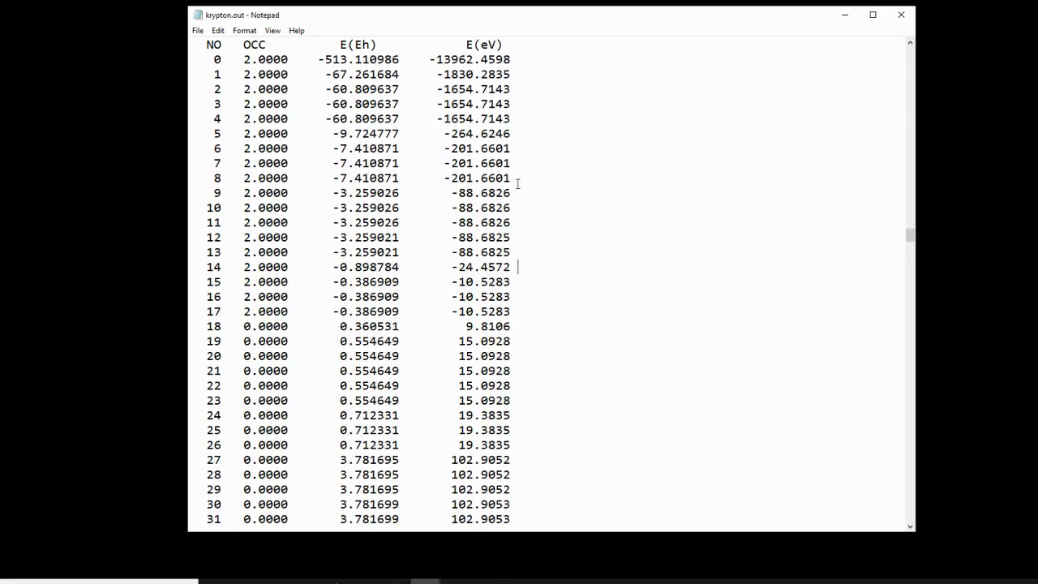
pyautogui.click(519, 268)
pyautogui.moveTo(511, 267); pyautogui.dragTo(444, 274)
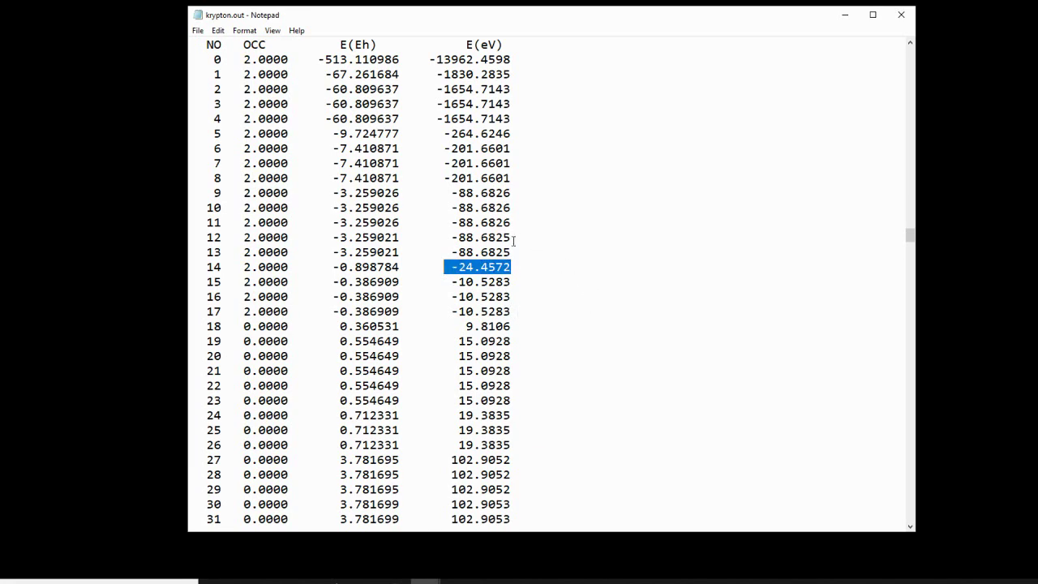
pyautogui.moveTo(512, 254); pyautogui.dragTo(504, 201)
pyautogui.click(505, 203)
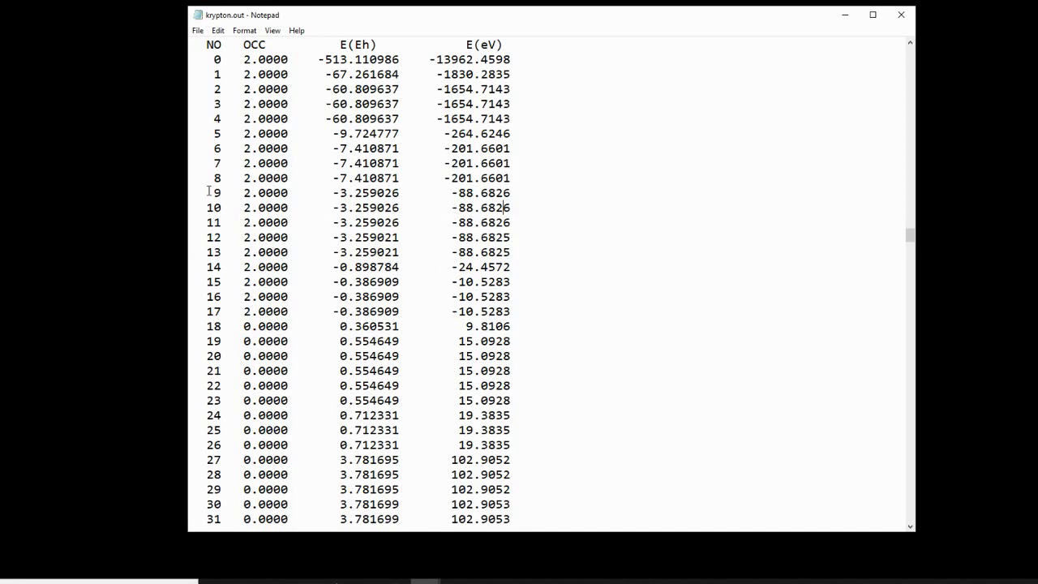
pyautogui.moveTo(205, 191); pyautogui.dragTo(202, 220)
pyautogui.click(222, 236)
pyautogui.moveTo(199, 195); pyautogui.dragTo(220, 195)
pyautogui.moveTo(221, 252); pyautogui.dragTo(206, 252)
pyautogui.moveTo(207, 267); pyautogui.dragTo(222, 267)
pyautogui.click(213, 297)
pyautogui.click(844, 15)
# Open a console in the Krypton folder and run 'orca_plot krypton.gbw -i'
pyautogui.click(553, 64)
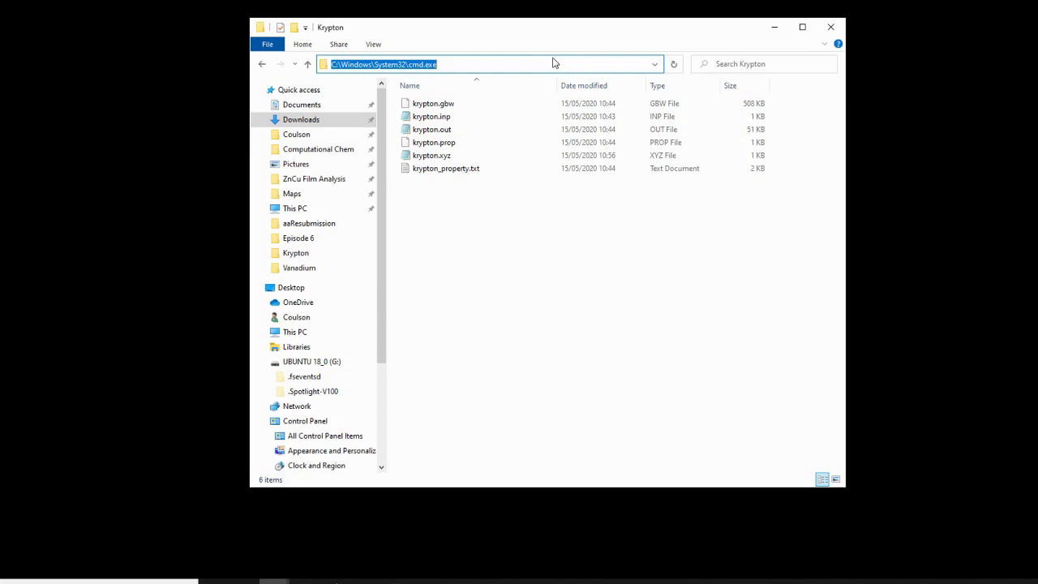
pyautogui.press('Return')
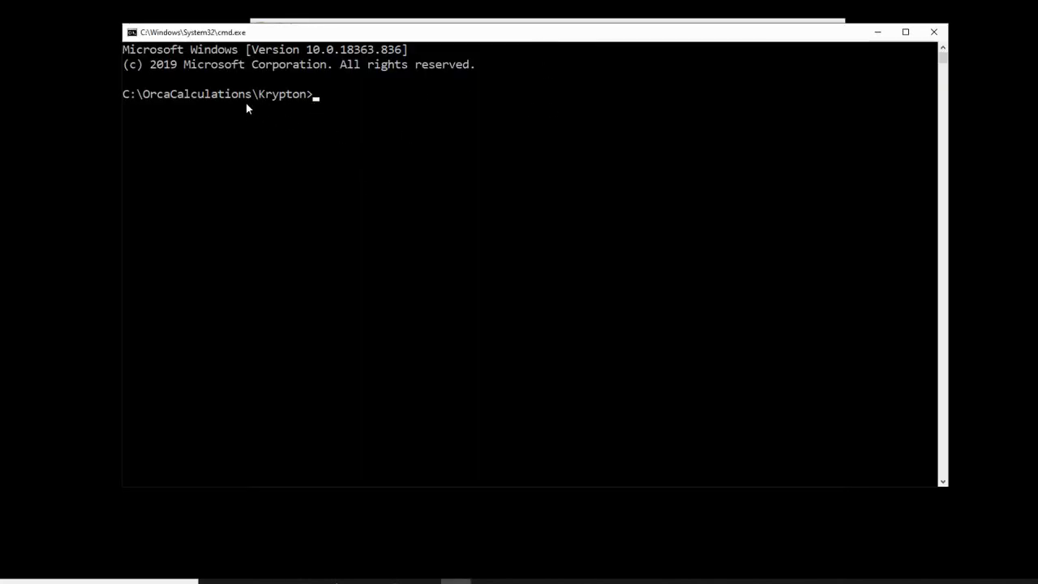
pyautogui.write('orca_plot krypton.gb')
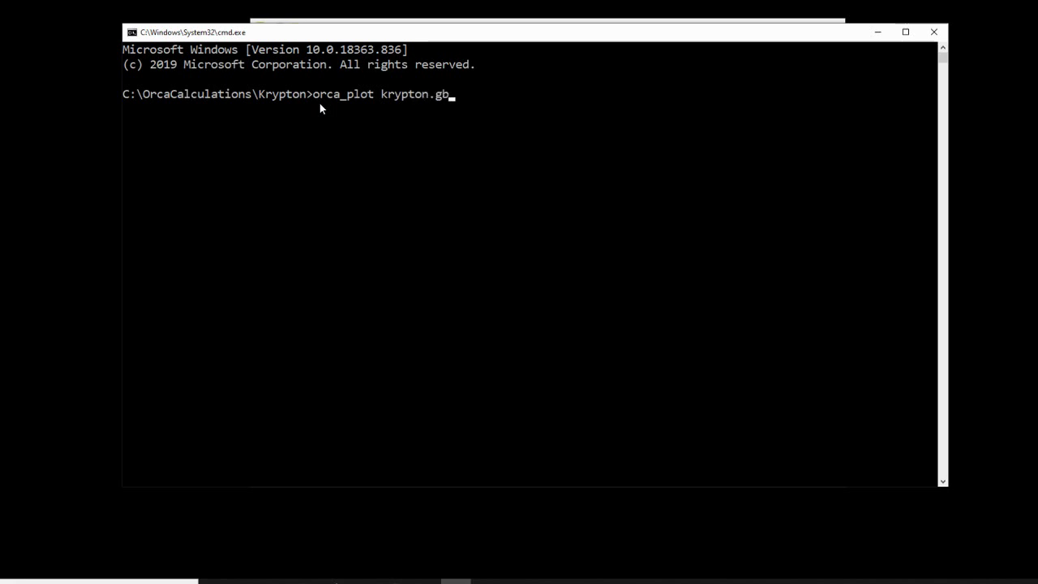
pyautogui.write('w -i')
pyautogui.press('Return')
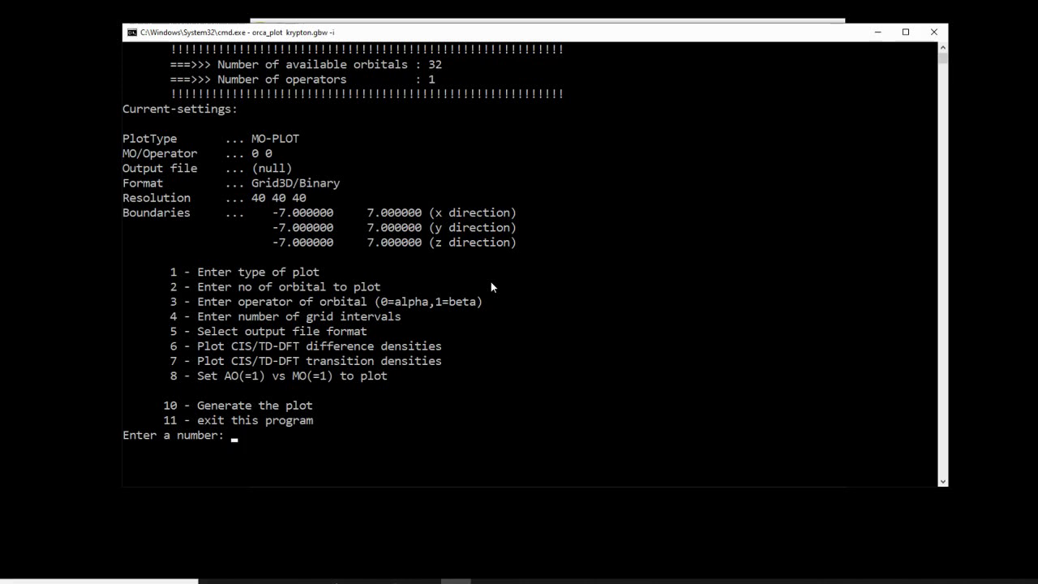
# Select orbital 9, set output format 7 (Gaussian cube), and generate krypton.mo9a.cube
pyautogui.write('2')
pyautogui.press('Return')
pyautogui.write('9')
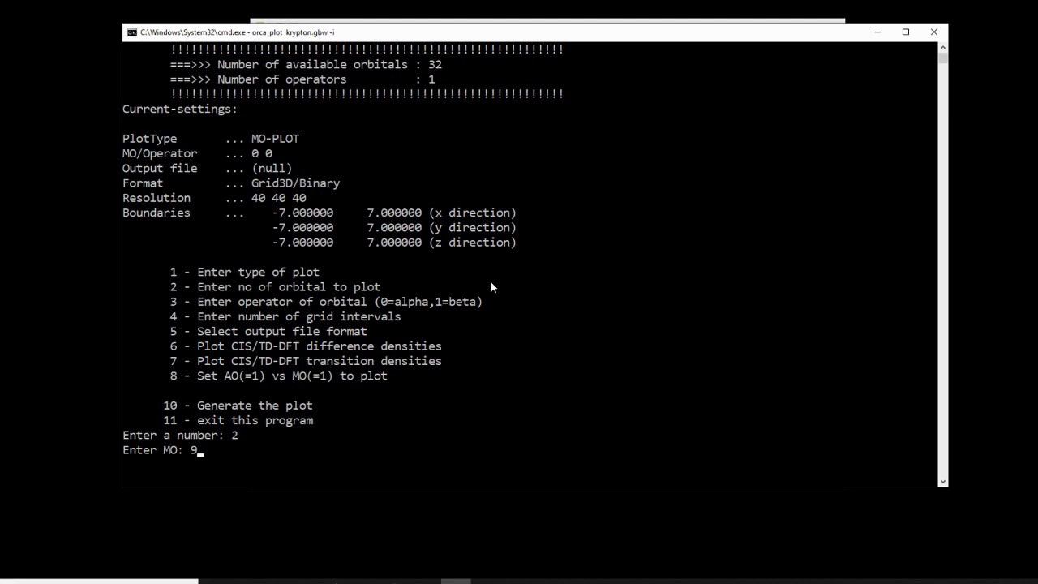
pyautogui.press('Return')
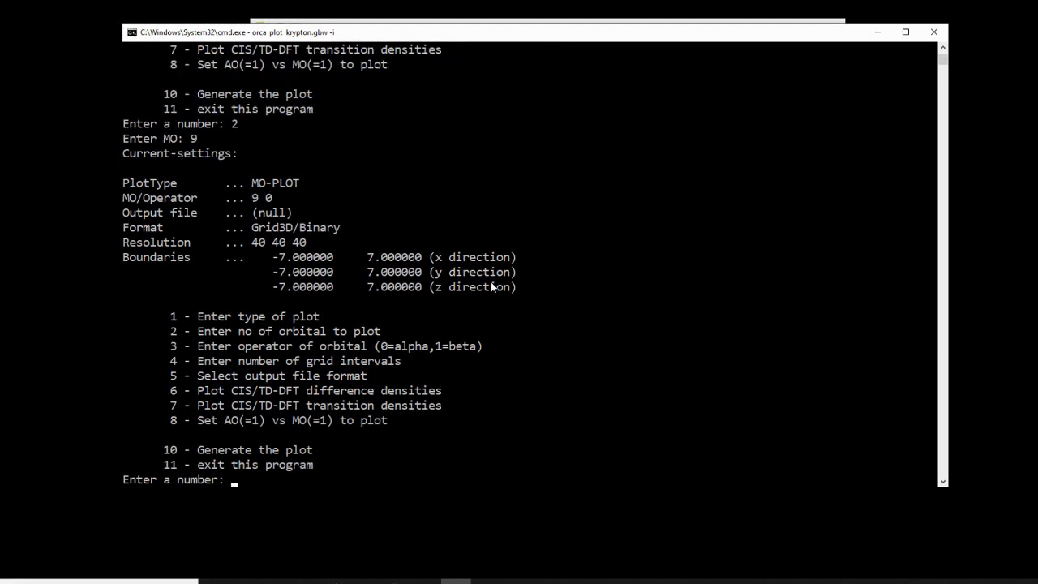
pyautogui.write('5')
pyautogui.press('Return')
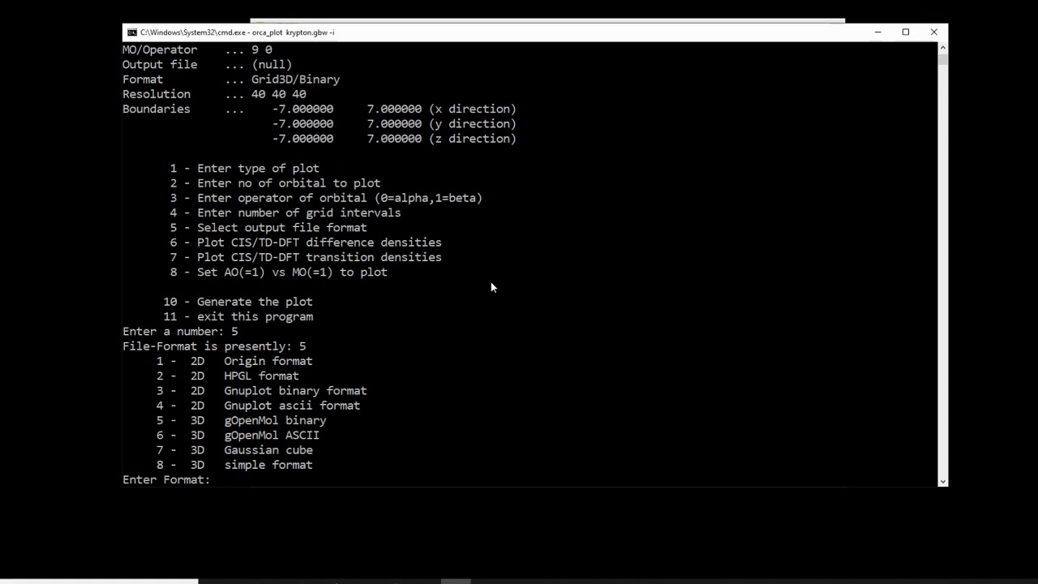
pyautogui.write('7')
pyautogui.press('Return')
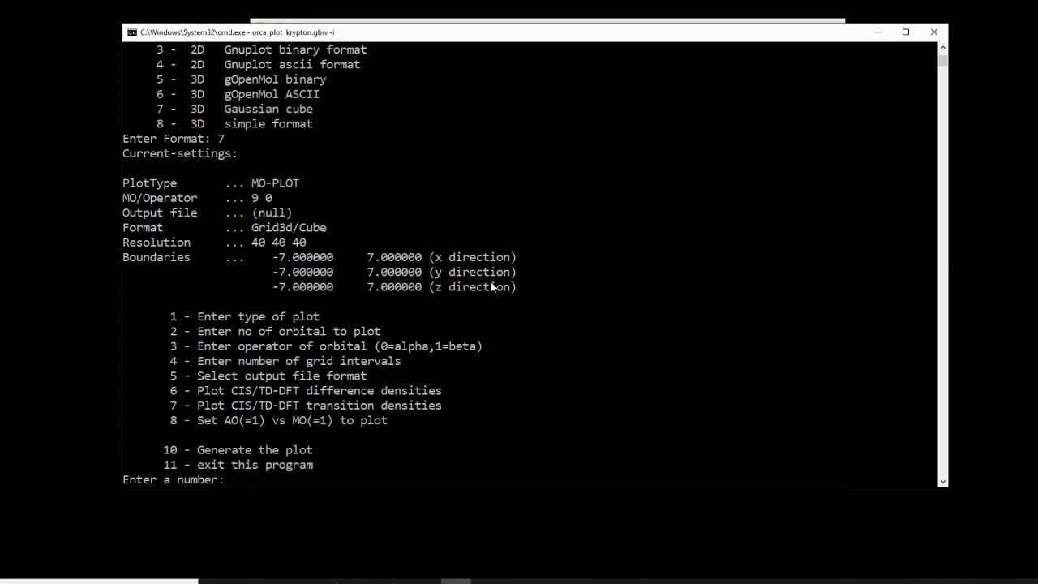
pyautogui.write('10')
pyautogui.press('Return')
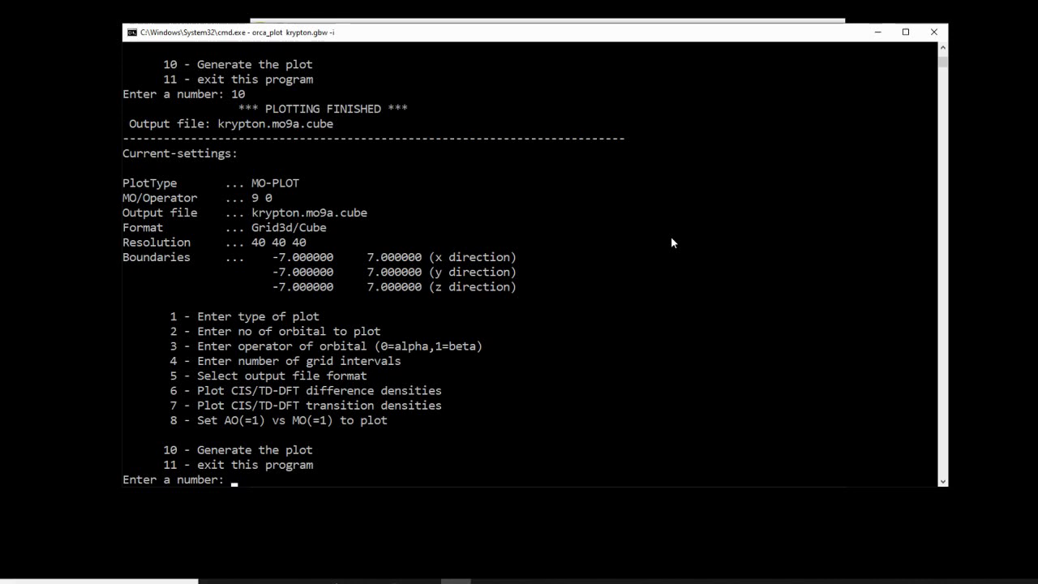
# Select orbital 10 and generate its cube file
pyautogui.write('2')
pyautogui.press('Return')
pyautogui.write('10')
pyautogui.press('Return')
pyautogui.write('10')
pyautogui.press('Return')
# Generate cube files for orbitals 11 through 17, repeating option 2, the orbital number, then 10
pyautogui.write('2 11')
pyautogui.press('Return')
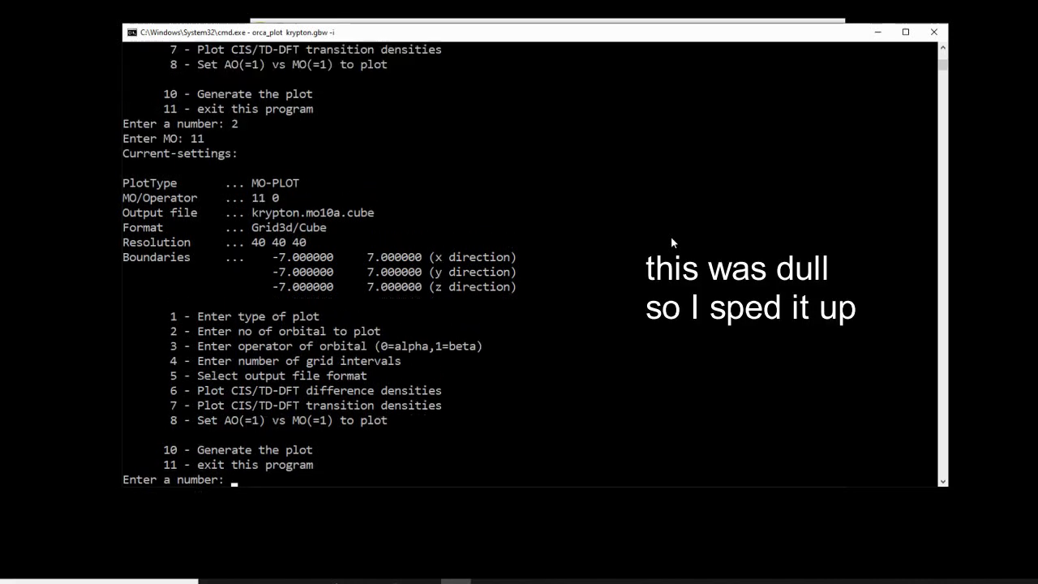
pyautogui.write('10')
pyautogui.press('Return')
pyautogui.write('2')
pyautogui.press('Return')
pyautogui.write('11')
pyautogui.press('Return')
pyautogui.write('2')
pyautogui.press('Return')
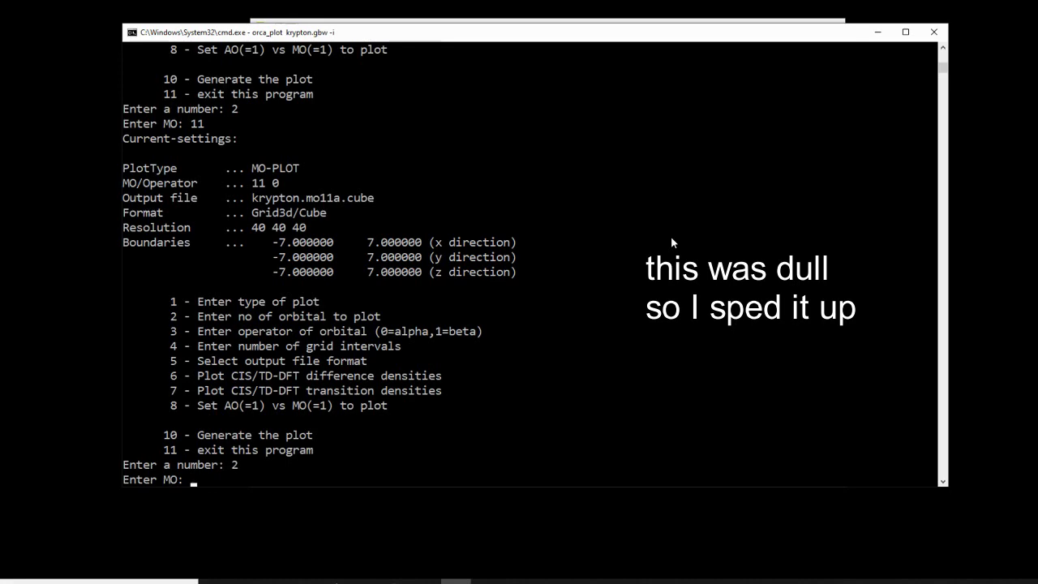
pyautogui.write('11')
pyautogui.press('Return')
pyautogui.write('10')
pyautogui.press('Return')
pyautogui.write('2')
pyautogui.press('Return')
pyautogui.write('13 10 ')
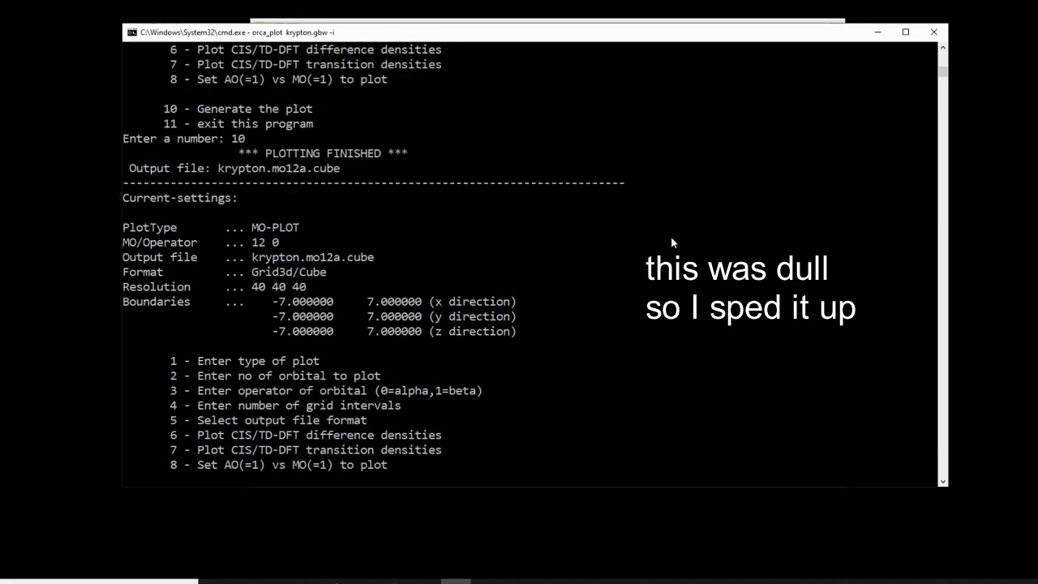
pyautogui.write('2 13 10 2 14 10 2 15')
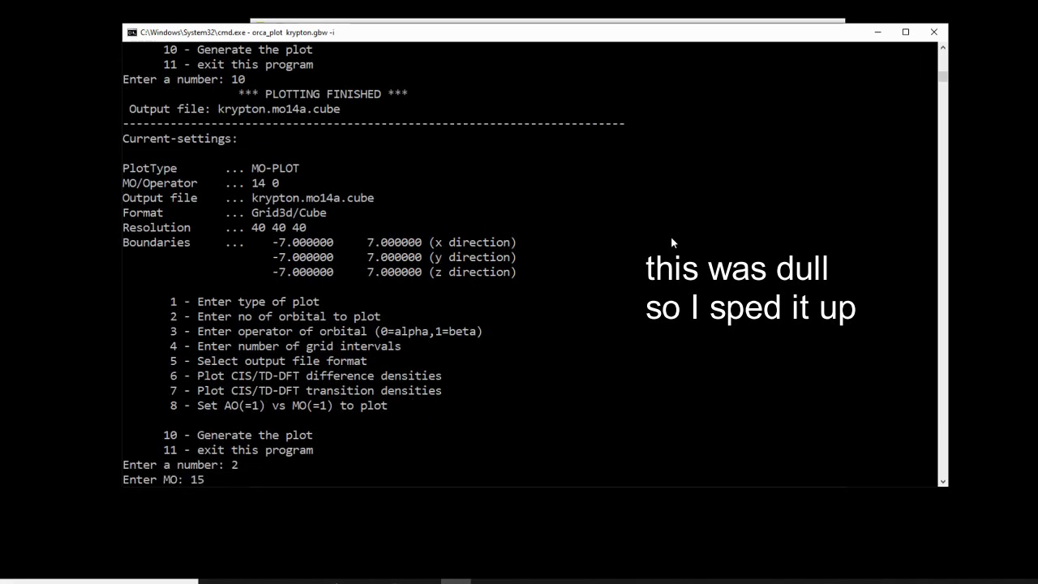
pyautogui.write(' 1')
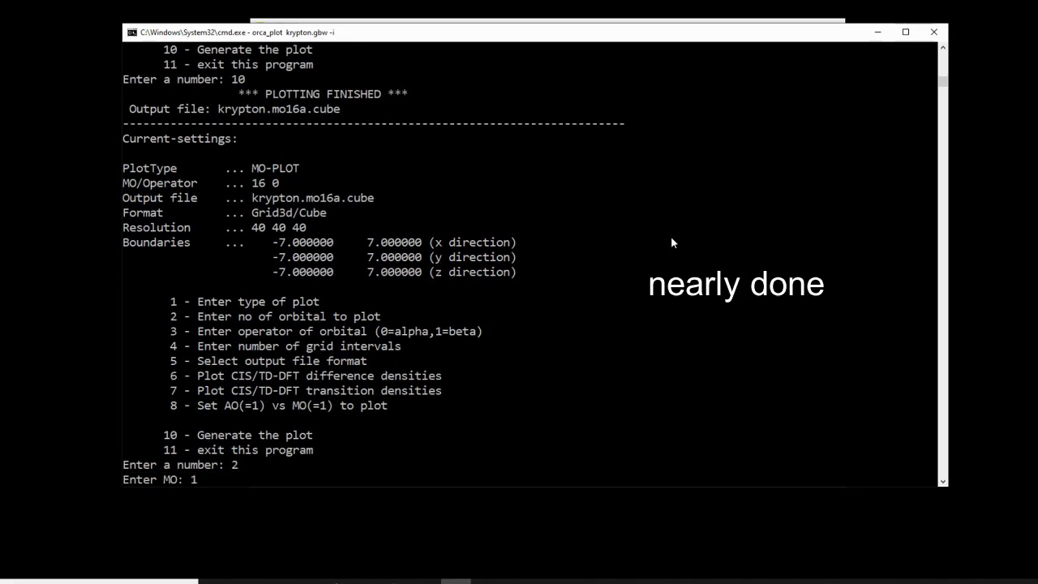
pyautogui.write('0 2 16 10 2 17 10')
pyautogui.click(274, 581)
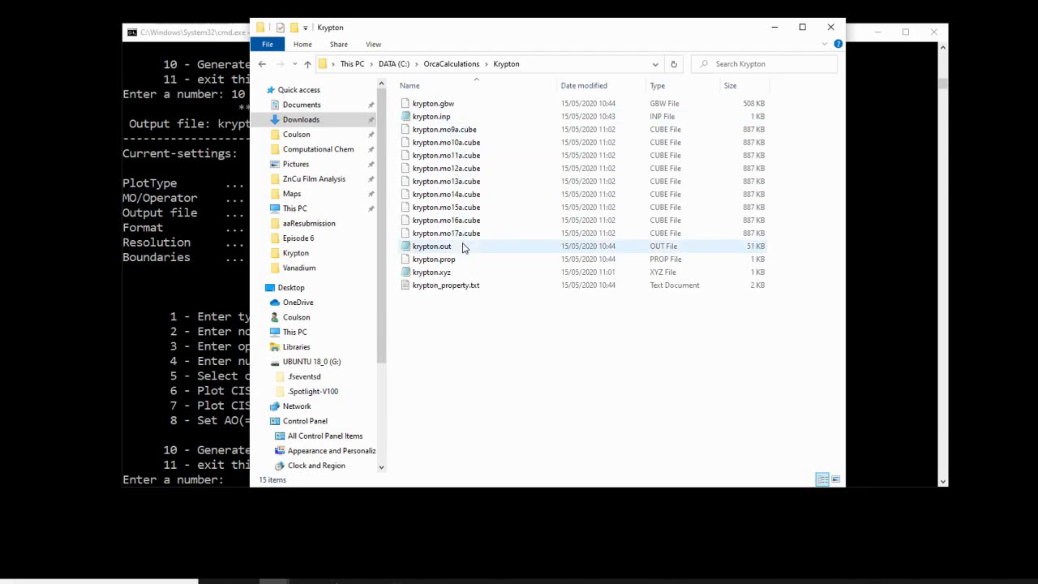
# Return from the Krypton folder's cube file listing to the orca_plot console
pyautogui.click(867, 84)
# Enter 11 to exit orca_plot and close the Command Prompt window
pyautogui.write('11')
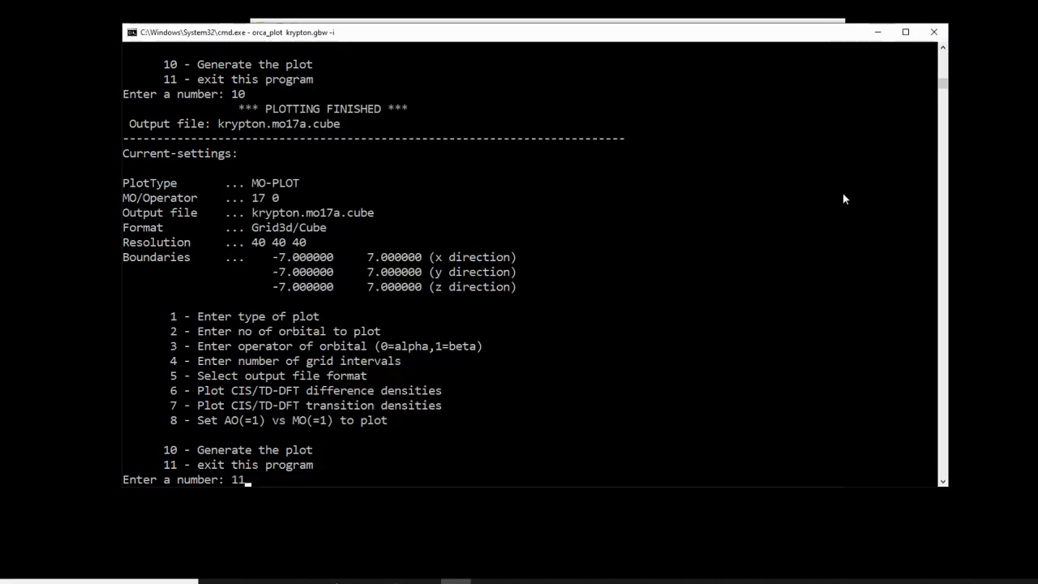
pyautogui.press('Return')
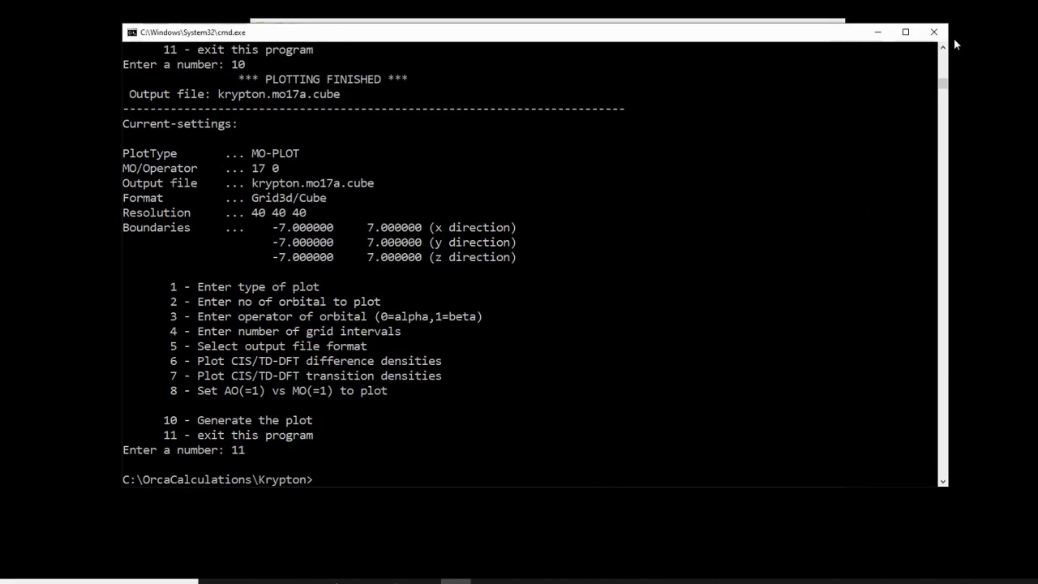
pyautogui.click(924, 39)
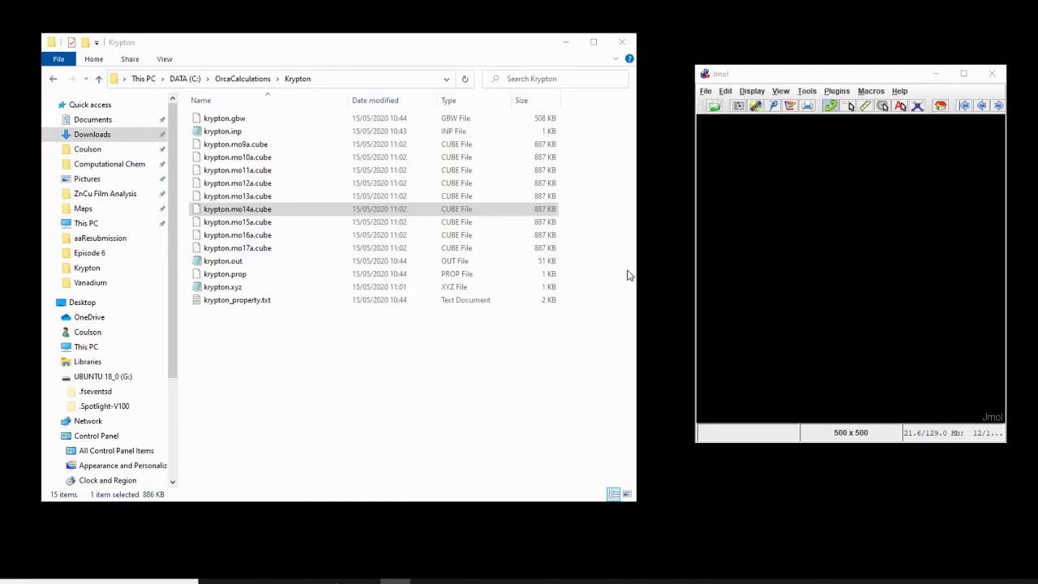
# Set the Jmol background colour to white
pyautogui.rightClick(717, 132)
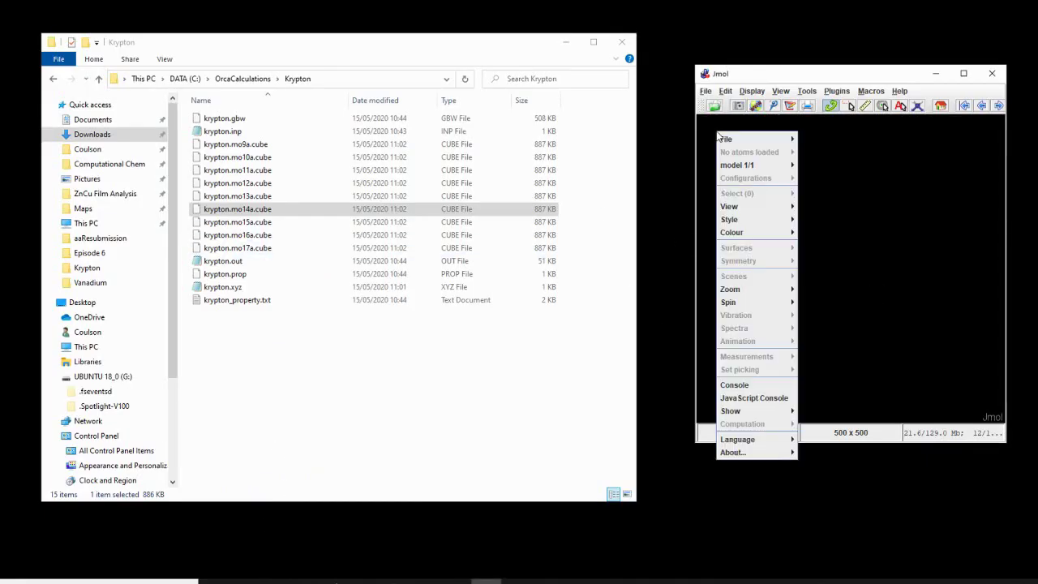
pyautogui.moveTo(744, 235)
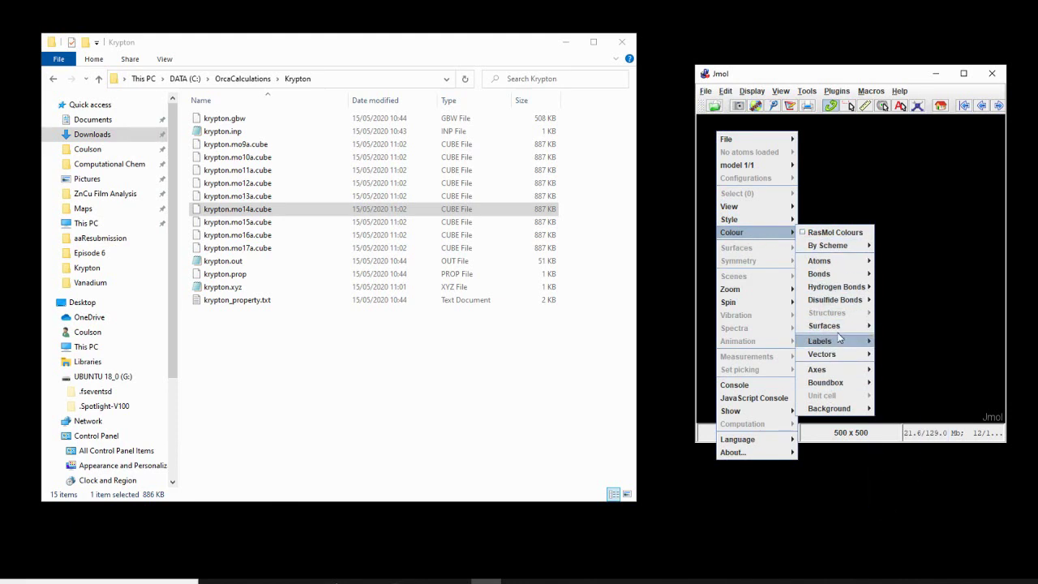
pyautogui.moveTo(829, 408)
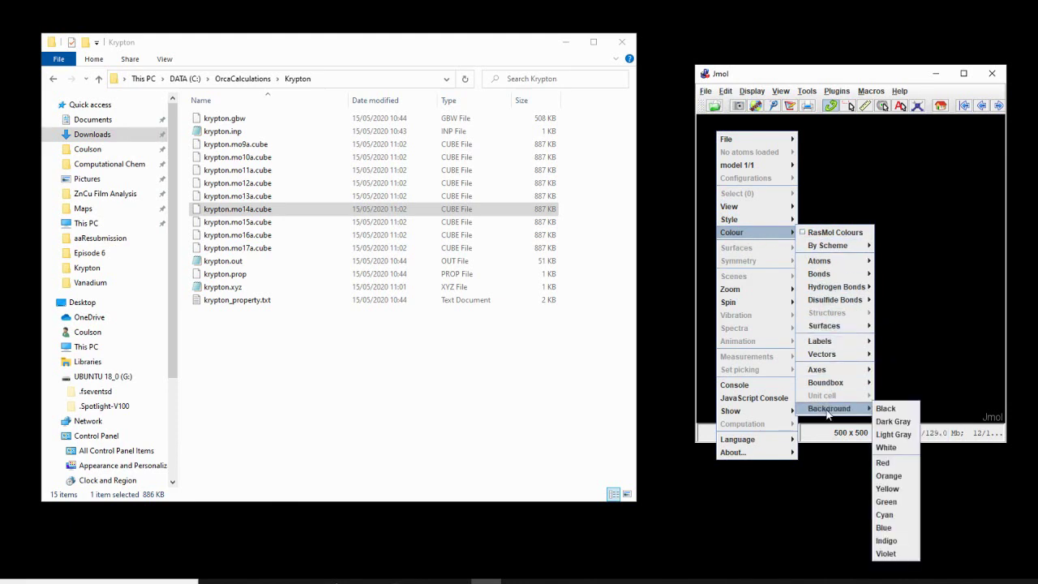
pyautogui.click(890, 448)
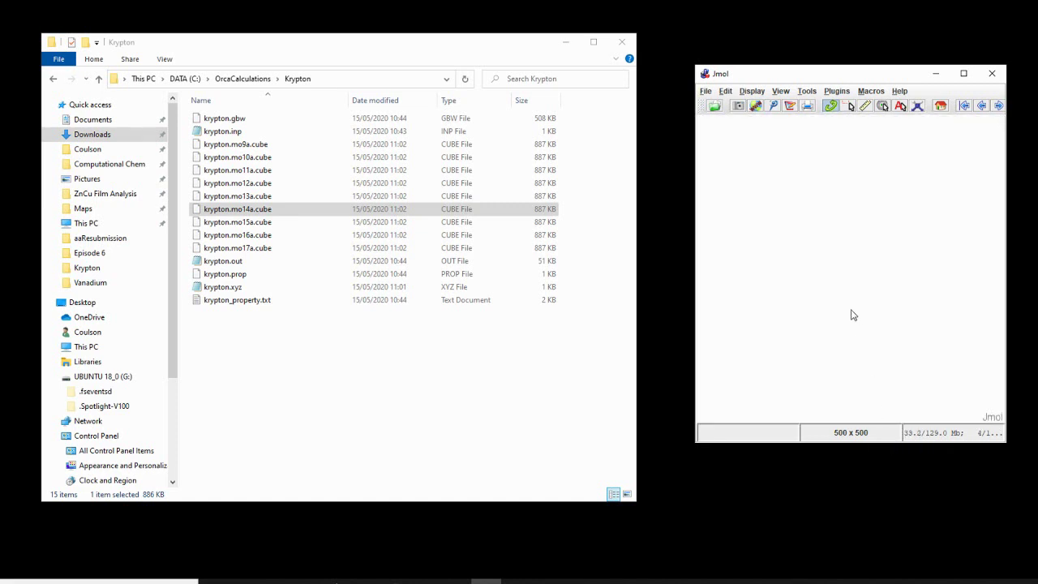
# Drag krypton.xyz into Jmol to show the krypton atom, then bring back the krypton.out listing
pyautogui.click(269, 286)
pyautogui.moveTo(217, 292); pyautogui.dragTo(866, 304)
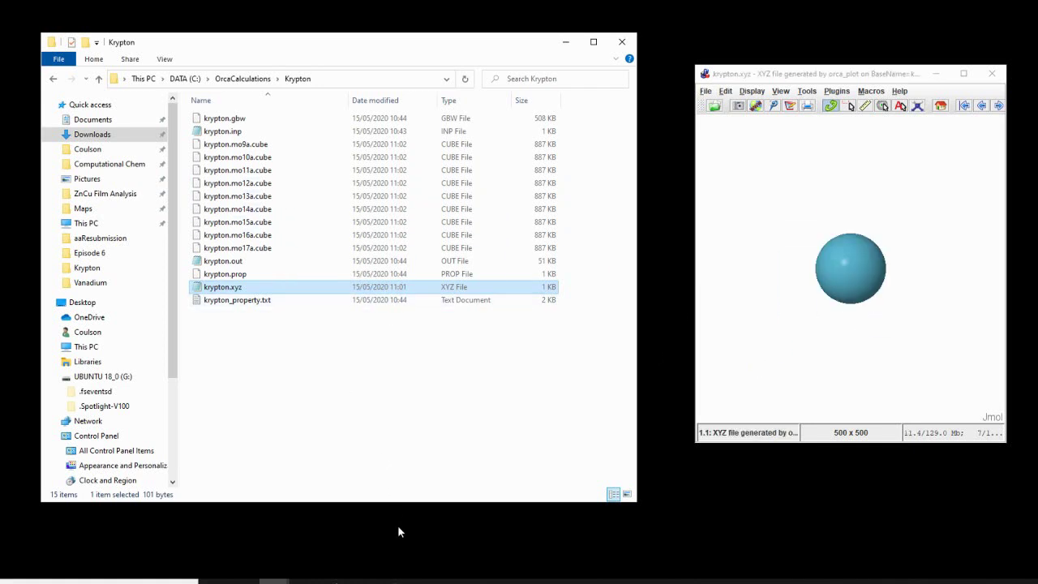
pyautogui.click(427, 579)
pyautogui.click(479, 562)
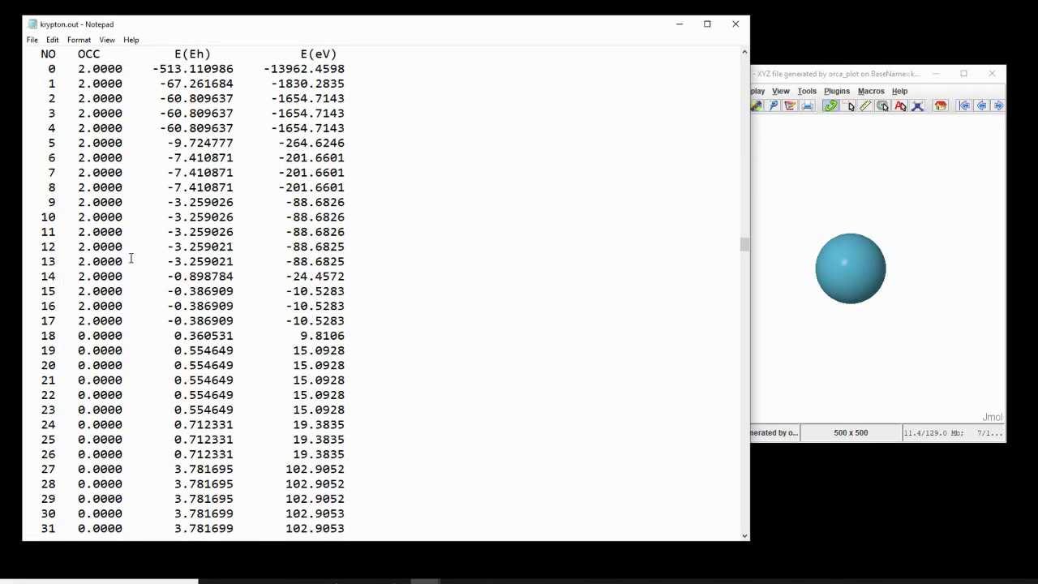
# Highlight orbital 14's energy row (-24.4572 eV) in krypton.out, then bring back the Krypton folder
pyautogui.doubleClick(355, 265)
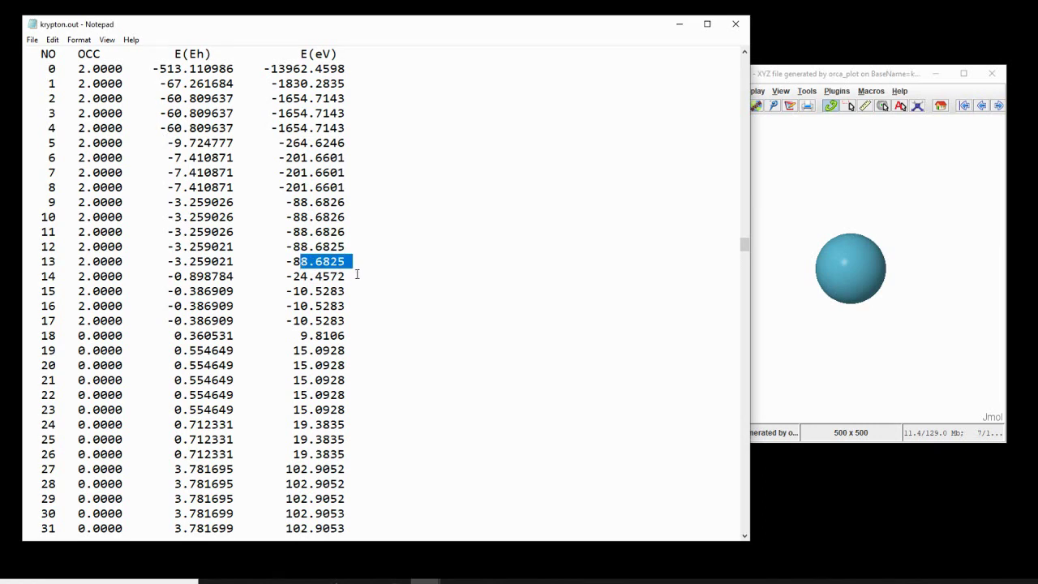
pyautogui.moveTo(357, 276); pyautogui.dragTo(26, 274)
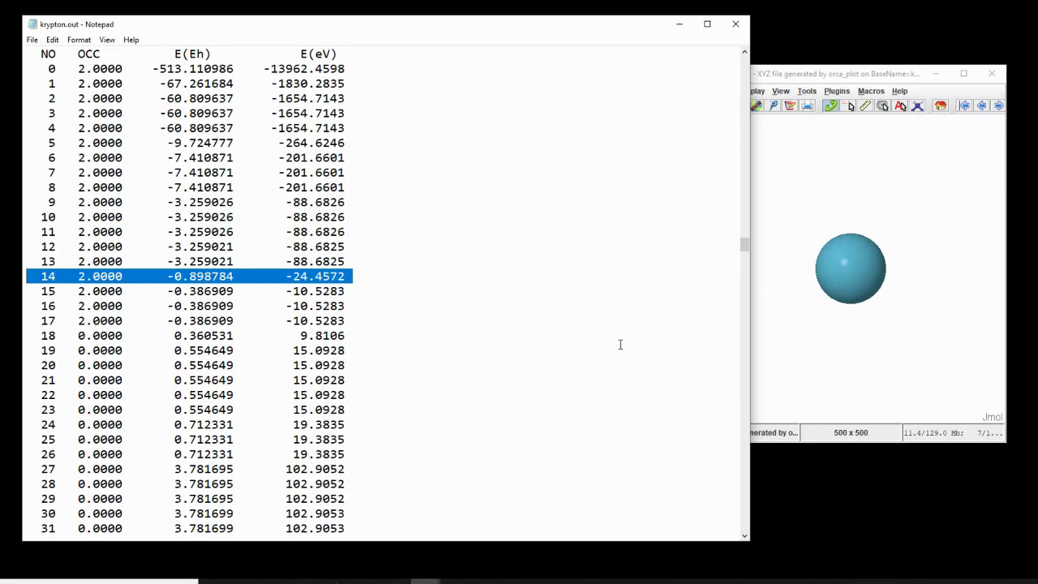
pyautogui.click(274, 579)
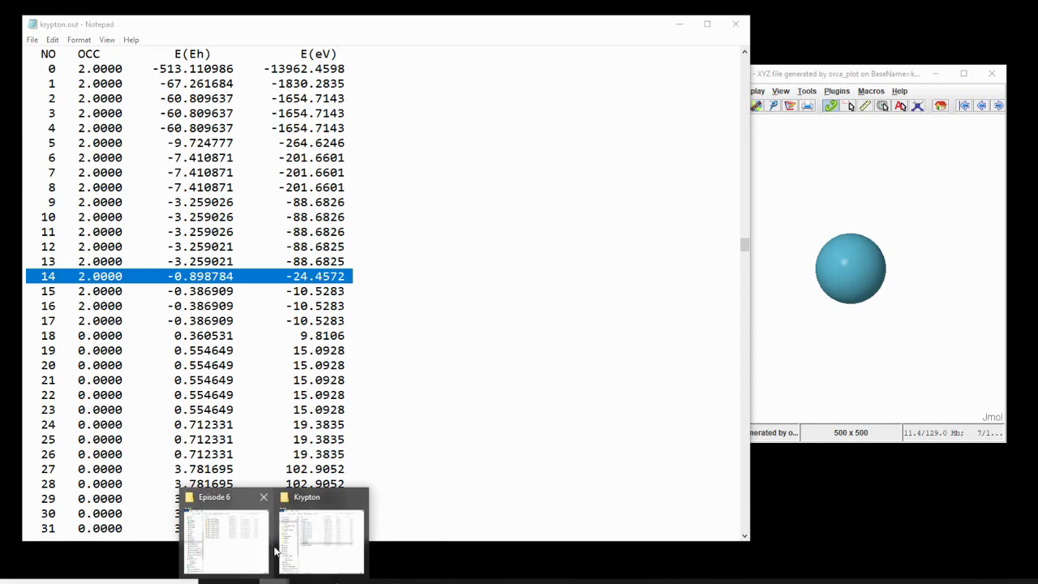
pyautogui.click(332, 538)
# Load krypton.mo14a.cube into Jmol and rotate the ring-and-sphere surface
pyautogui.click(237, 209)
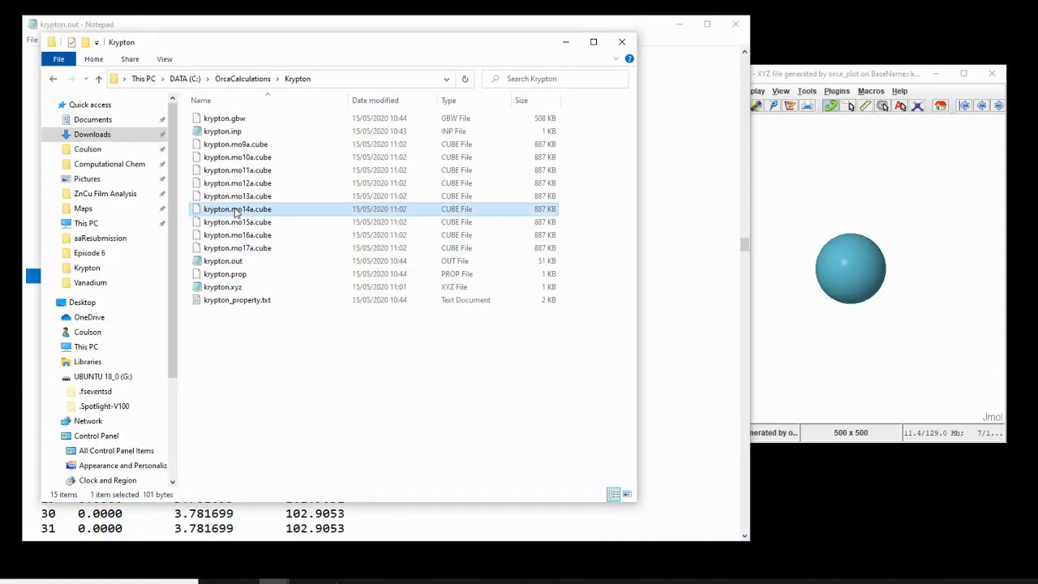
pyautogui.moveTo(237, 210); pyautogui.dragTo(800, 274)
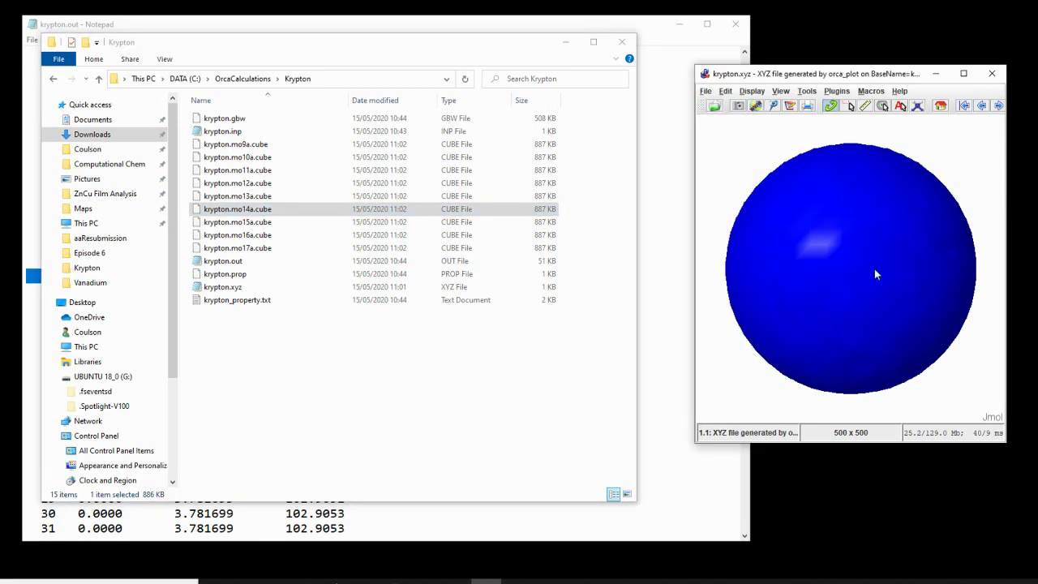
pyautogui.moveTo(875, 273); pyautogui.dragTo(833, 335)
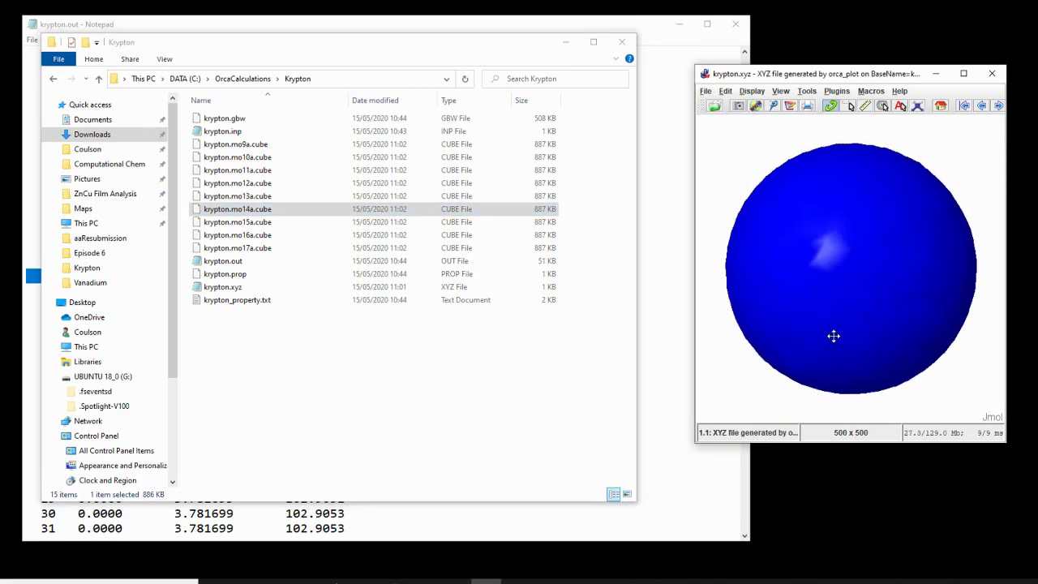
# Slice isosurface1 with the surface tool and show its cut-away part as a ghost
pyautogui.click(808, 92)
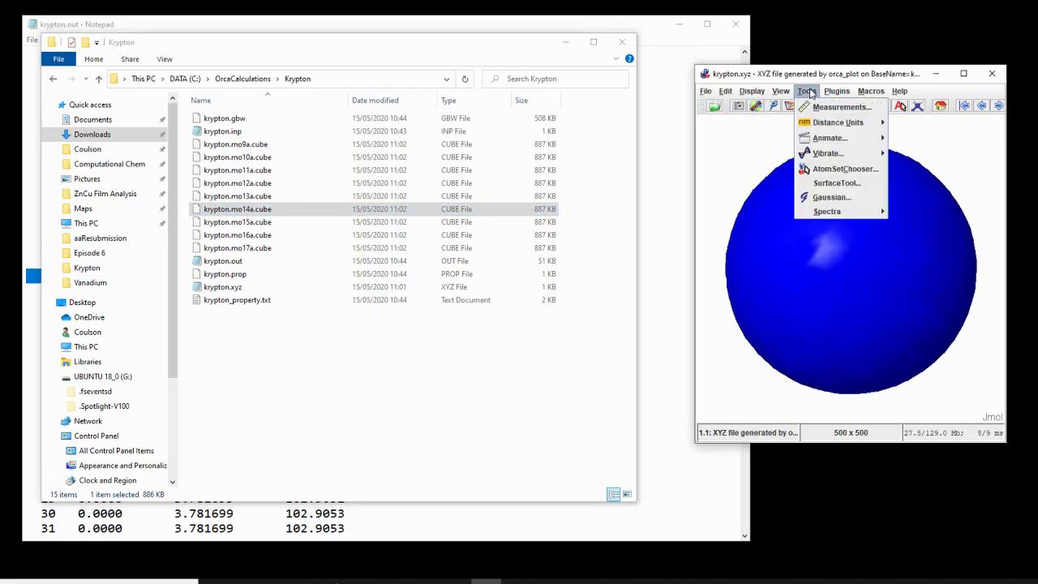
pyautogui.click(850, 184)
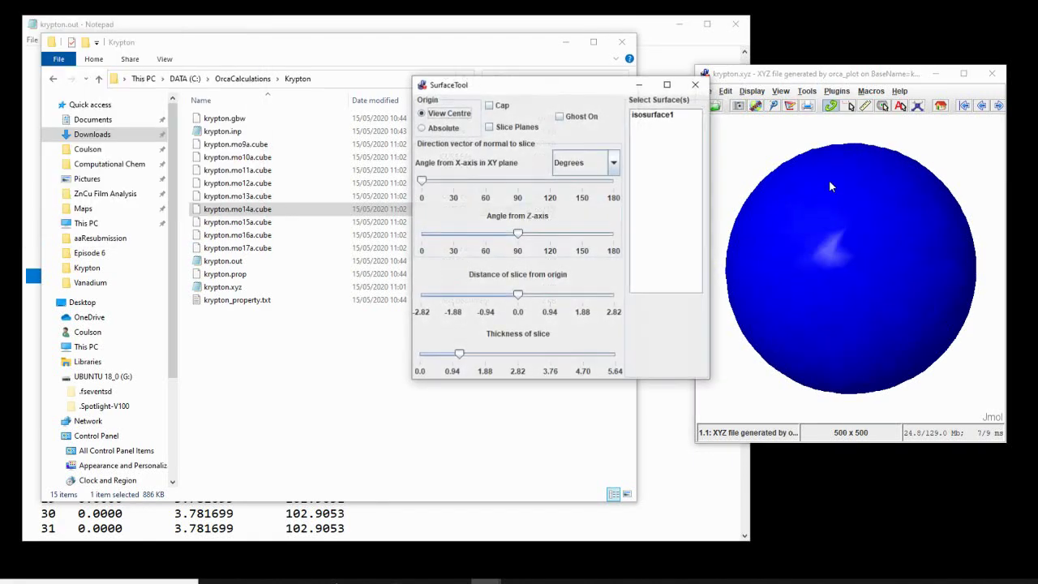
pyautogui.click(661, 115)
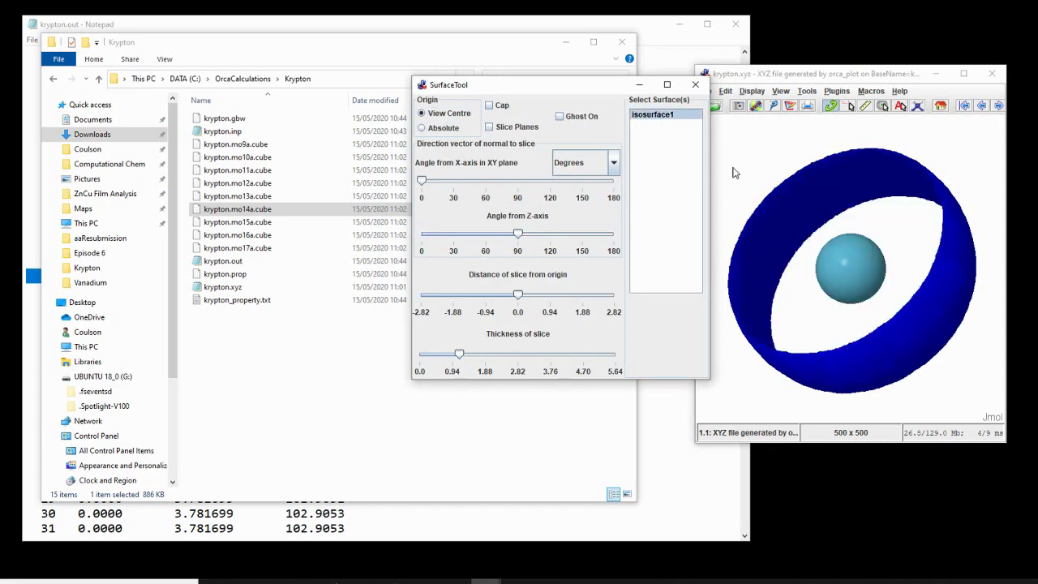
pyautogui.moveTo(934, 279)
pyautogui.mouseDown()
pyautogui.moveTo(892, 268)
pyautogui.moveTo(795, 206)
pyautogui.moveTo(828, 243)
pyautogui.moveTo(948, 327)
pyautogui.moveTo(879, 293)
pyautogui.moveTo(898, 273)
pyautogui.moveTo(946, 287)
pyautogui.moveTo(924, 284)
pyautogui.mouseUp()
pyautogui.click(560, 117)
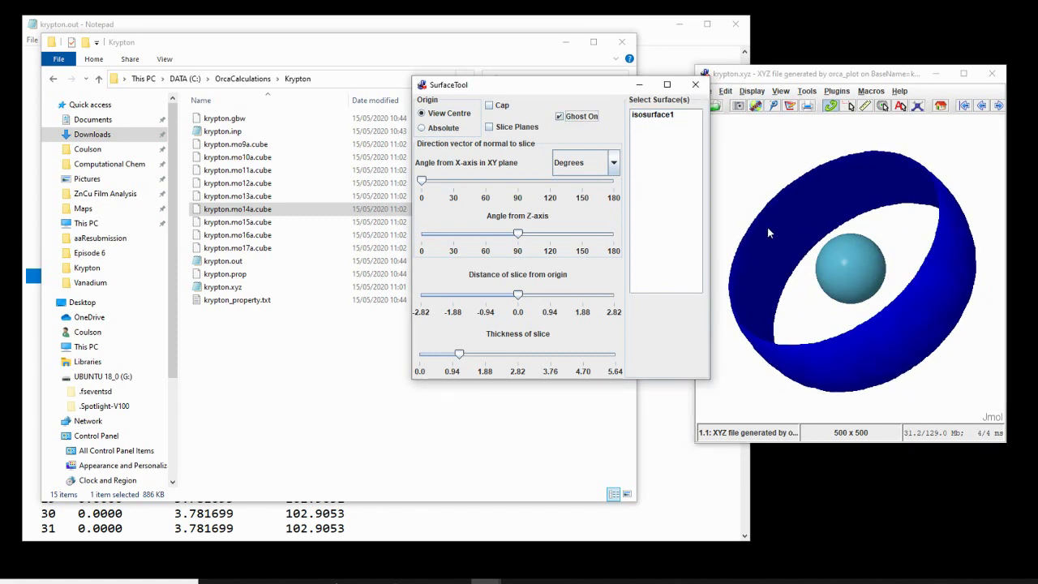
pyautogui.moveTo(918, 294); pyautogui.dragTo(947, 286)
# Turn isosurface1 into a see-through wireframe ghost, then bring the Notepad energy table forward
pyautogui.click(560, 133)
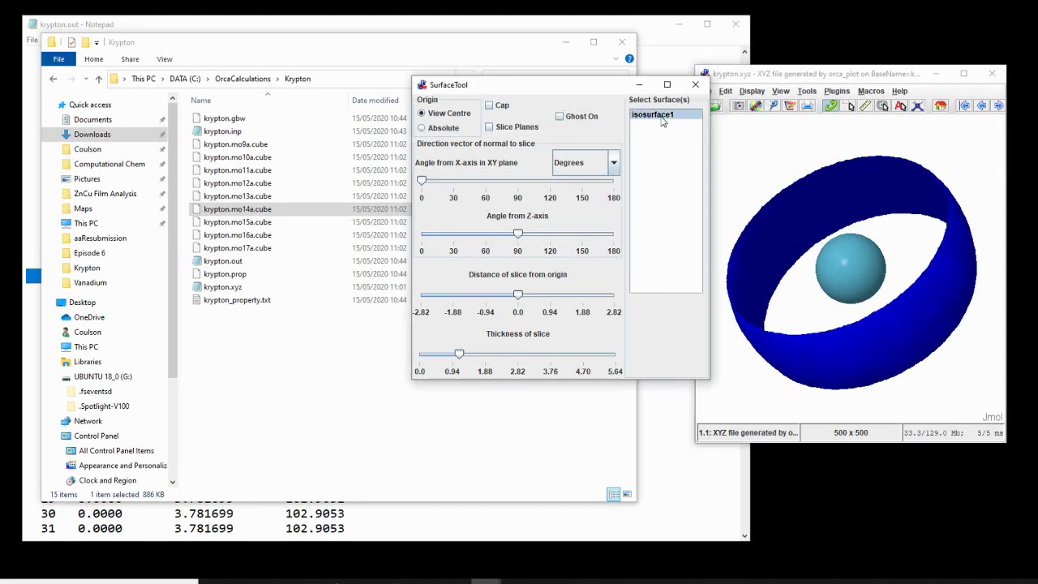
pyautogui.click(664, 120)
pyautogui.click(596, 122)
pyautogui.moveTo(894, 260); pyautogui.dragTo(784, 353)
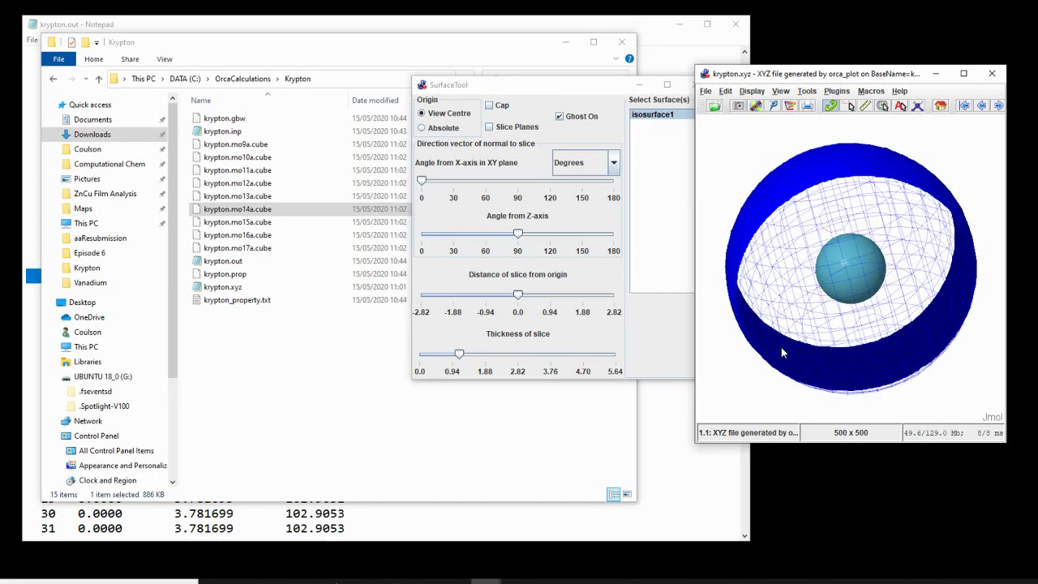
pyautogui.click(689, 519)
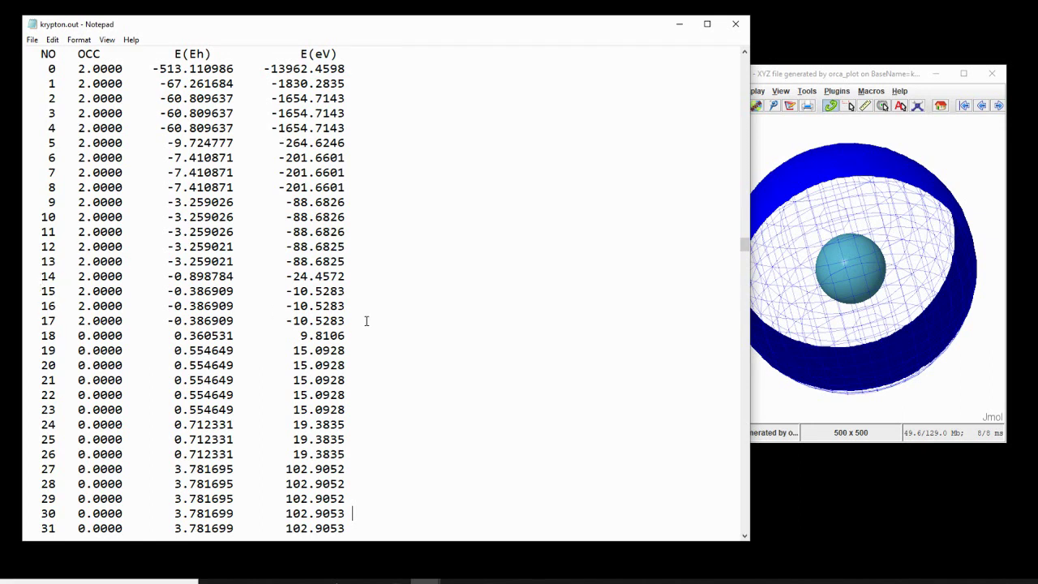
# Select the orbital 15–17 energies, then load krypton.mo15a.cube into Jmol and turn the lobes upright
pyautogui.moveTo(366, 322); pyautogui.dragTo(282, 297)
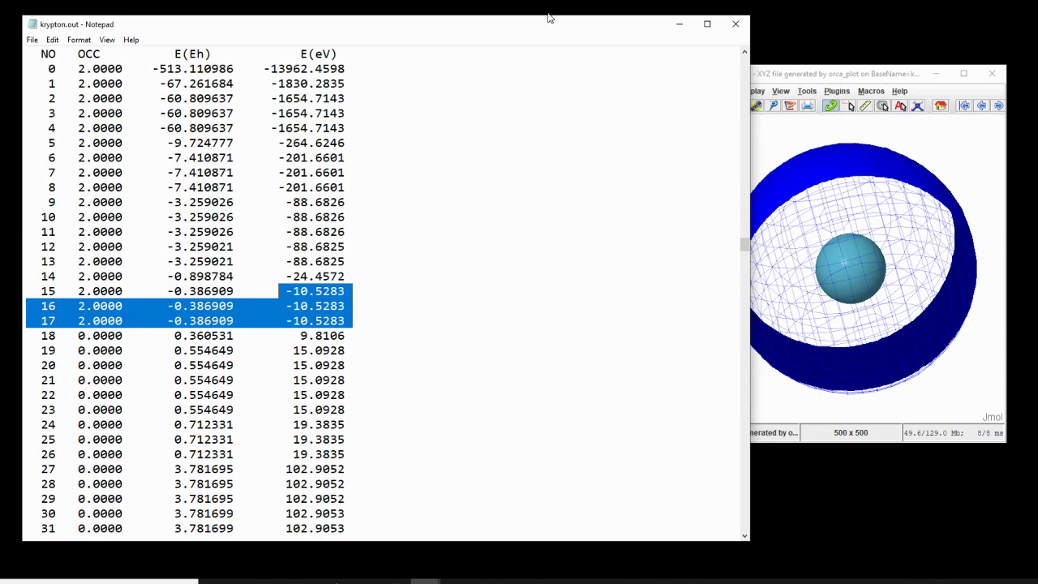
pyautogui.click(679, 24)
pyautogui.click(416, 416)
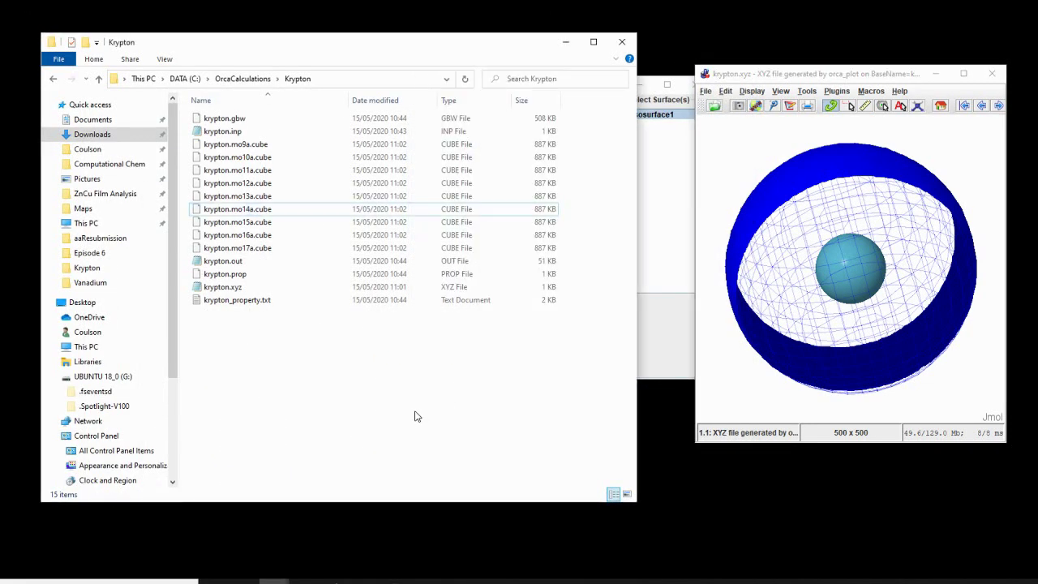
pyautogui.click(262, 223)
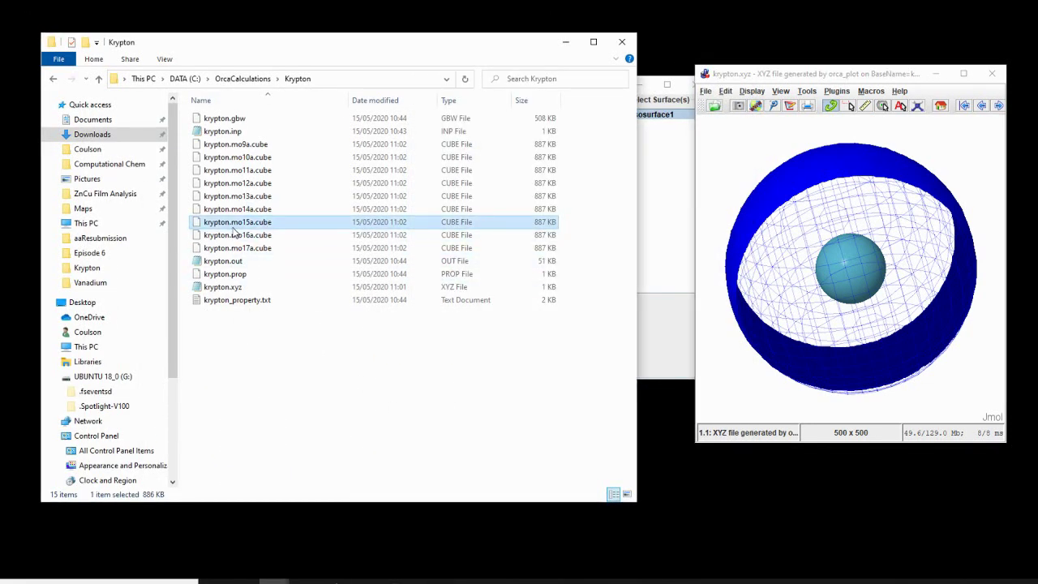
pyautogui.moveTo(232, 228); pyautogui.dragTo(864, 284)
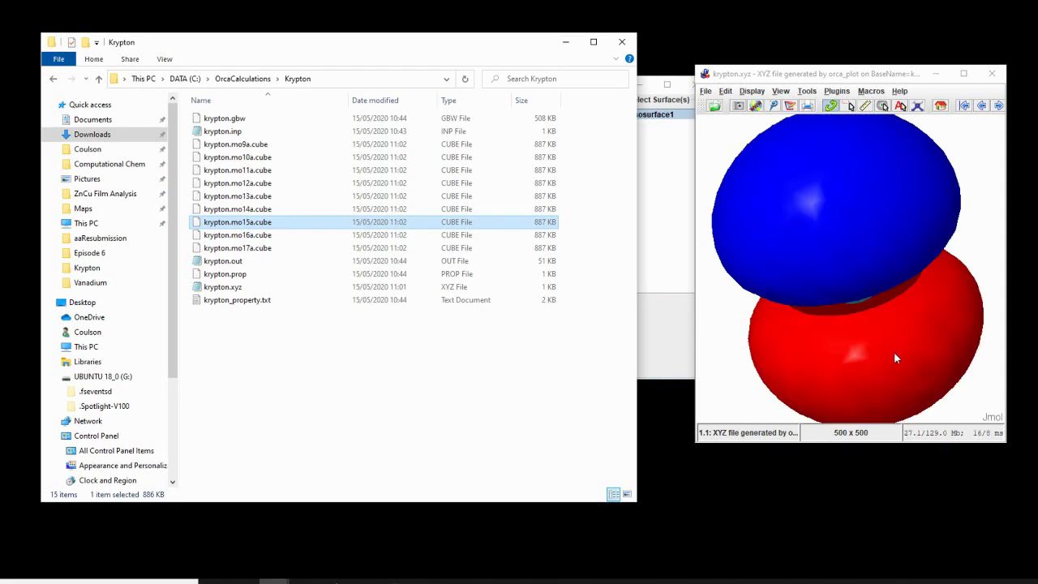
pyautogui.moveTo(896, 358); pyautogui.dragTo(927, 353)
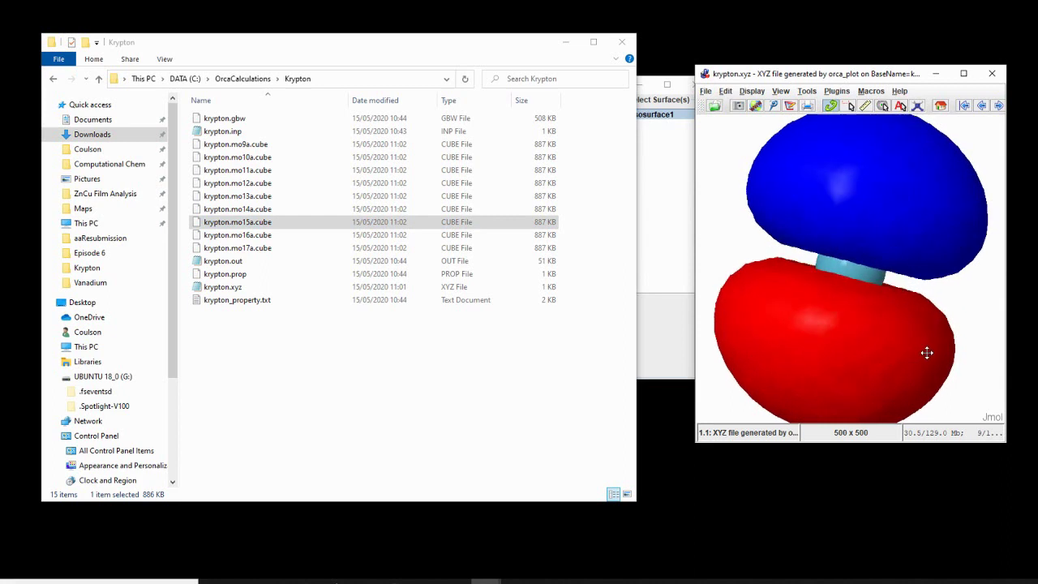
pyautogui.scroll(3, 925, 350)
pyautogui.scroll(-5, 887, 350)
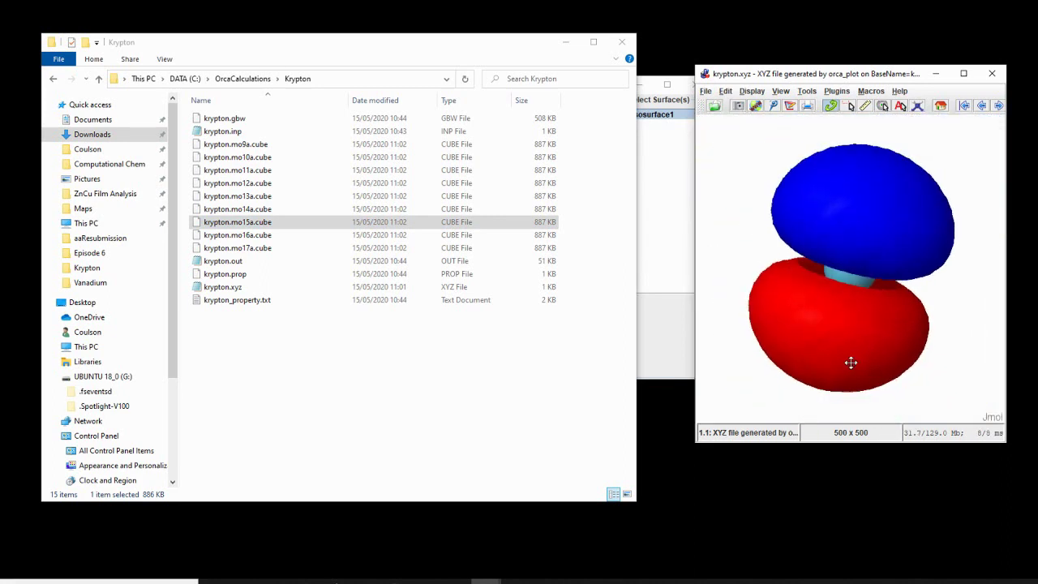
pyautogui.moveTo(851, 363); pyautogui.dragTo(898, 315)
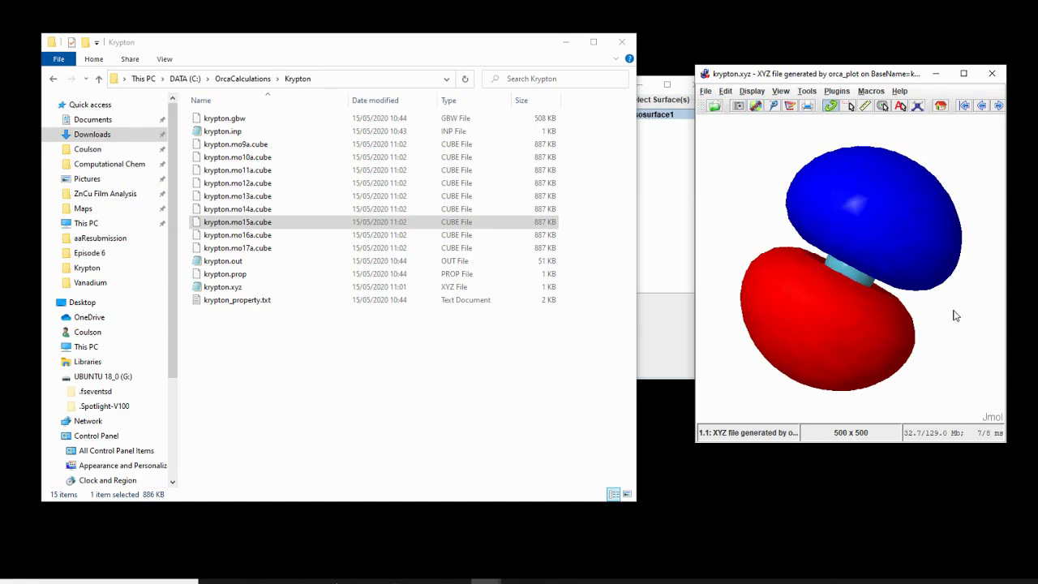
pyautogui.moveTo(959, 226); pyautogui.dragTo(760, 181)
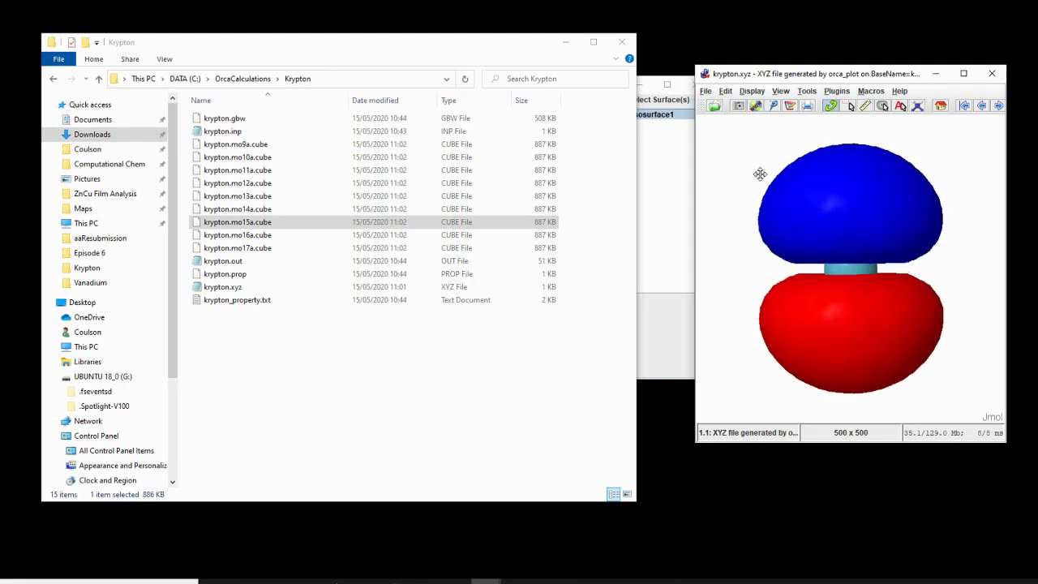
pyautogui.moveTo(822, 191); pyautogui.dragTo(861, 243)
# Draw the x, y, z axes and rotate the p orbital against them
pyautogui.click(753, 92)
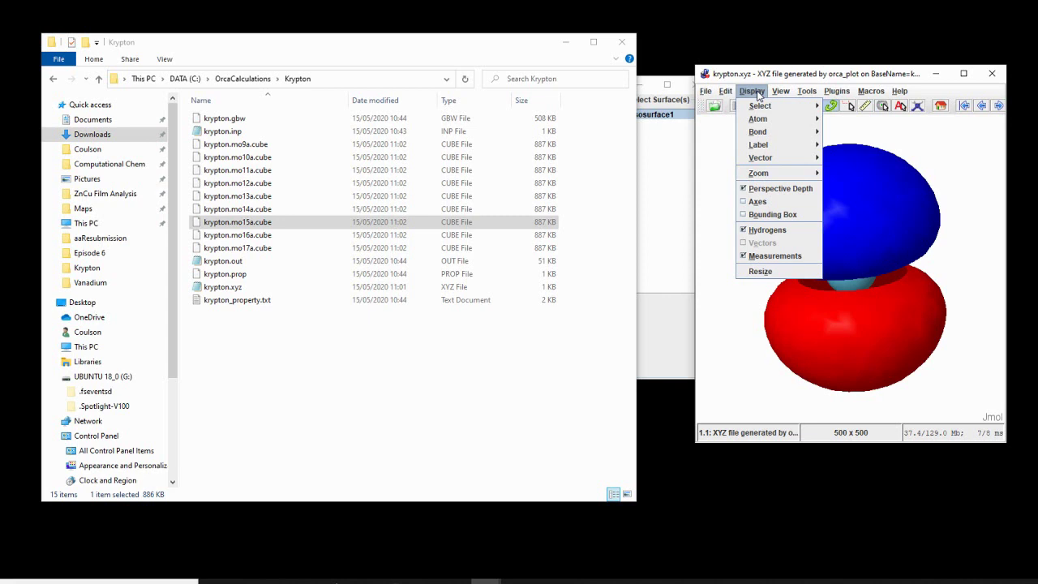
pyautogui.click(754, 201)
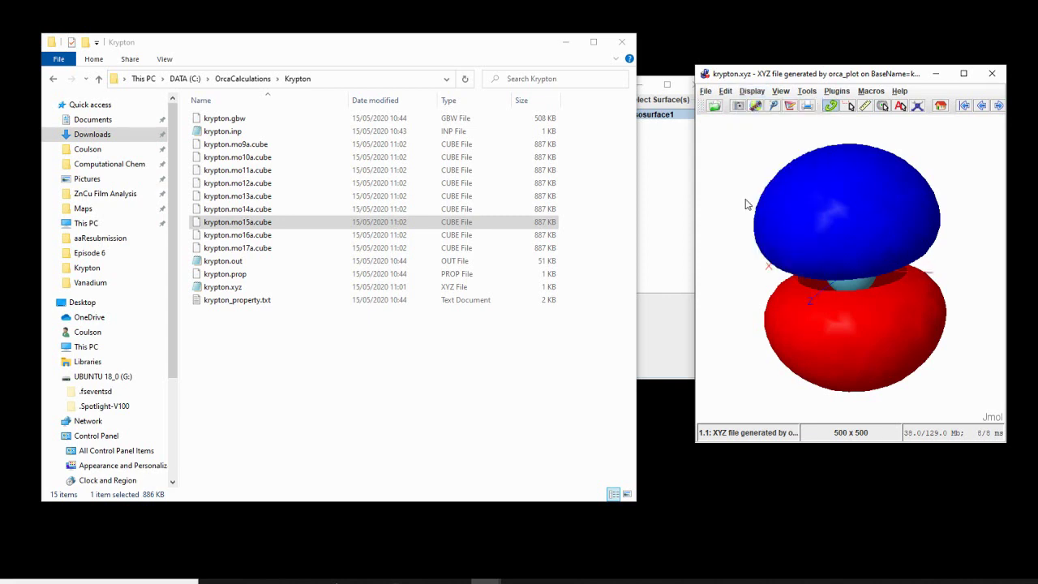
pyautogui.moveTo(873, 301); pyautogui.dragTo(883, 382)
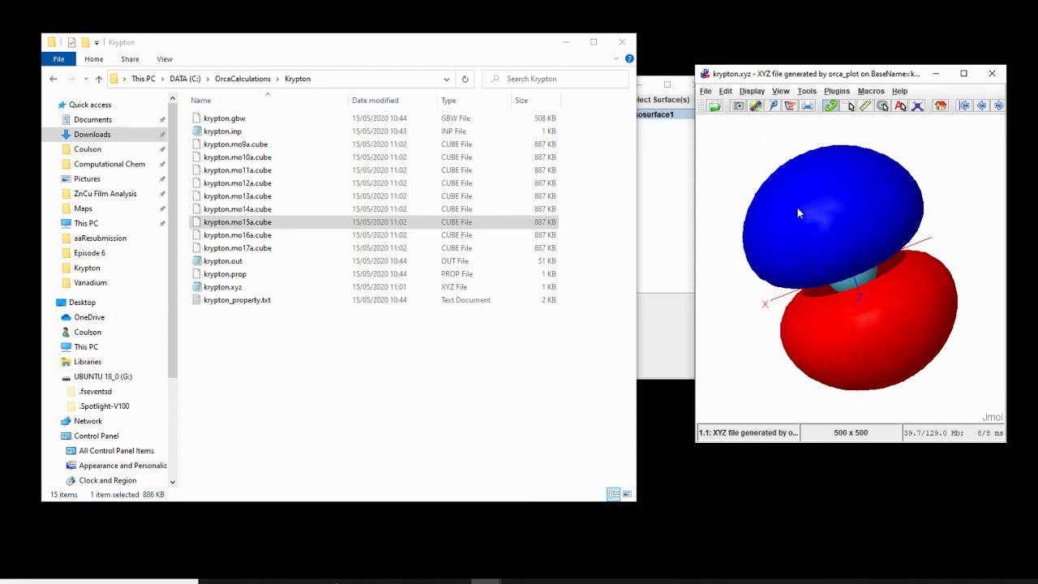
pyautogui.moveTo(925, 396); pyautogui.dragTo(924, 358)
# Load krypton.mo16a.cube into Jmol and rotate it to compare with the axes
pyautogui.click(285, 238)
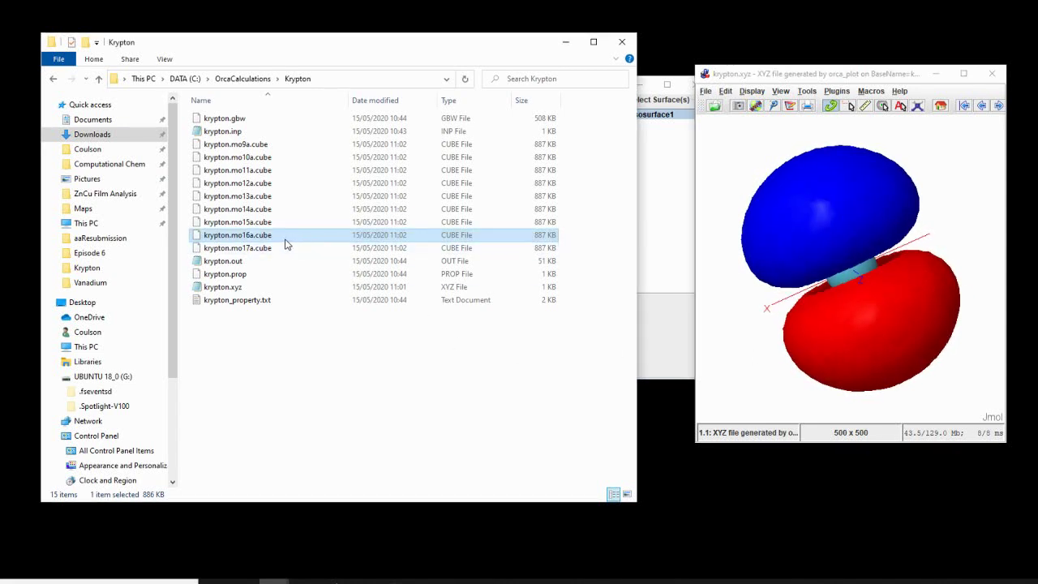
pyautogui.moveTo(238, 239); pyautogui.dragTo(833, 271)
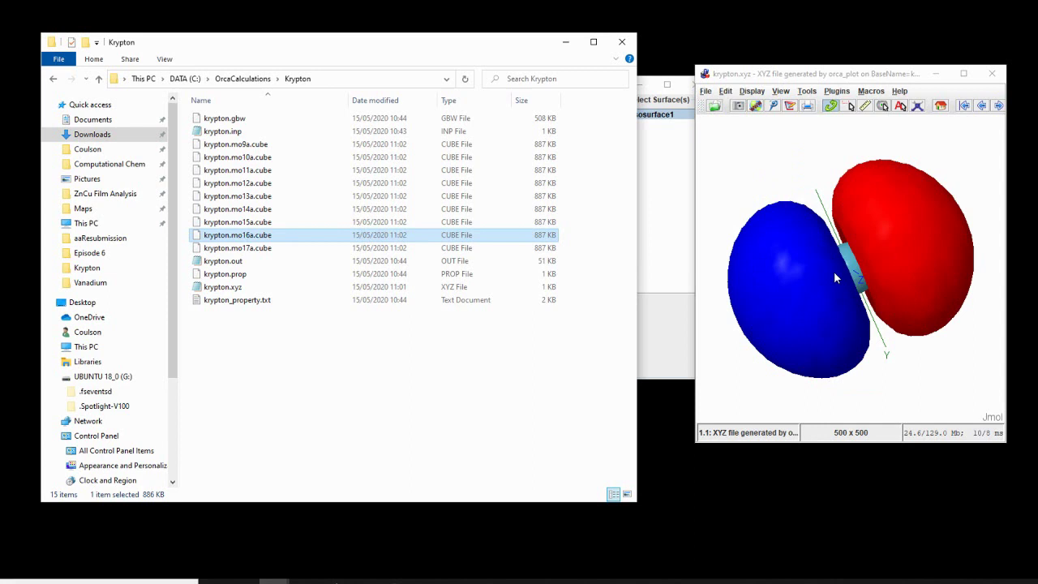
pyautogui.moveTo(898, 345); pyautogui.dragTo(899, 317)
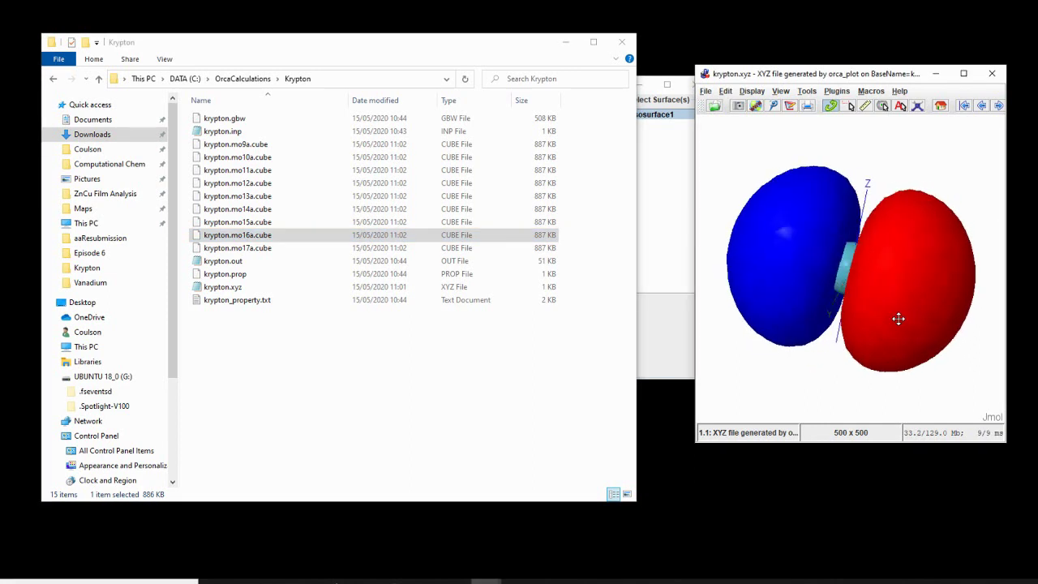
# Load krypton.mo17a.cube and rotate it until the red lobe stands upright
pyautogui.moveTo(308, 253); pyautogui.dragTo(819, 304)
pyautogui.moveTo(855, 353); pyautogui.dragTo(816, 347)
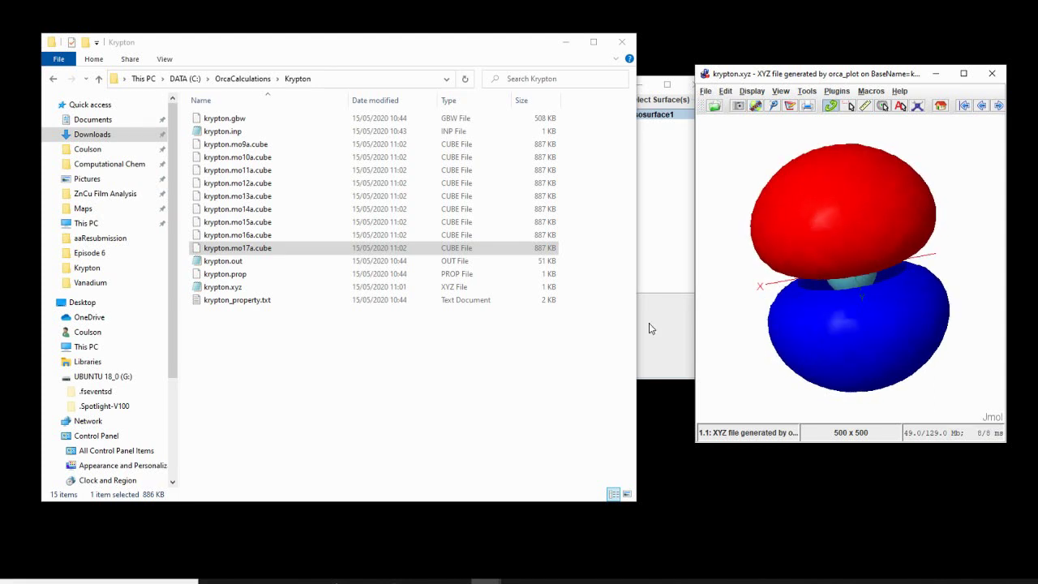
pyautogui.moveTo(762, 257); pyautogui.dragTo(774, 309)
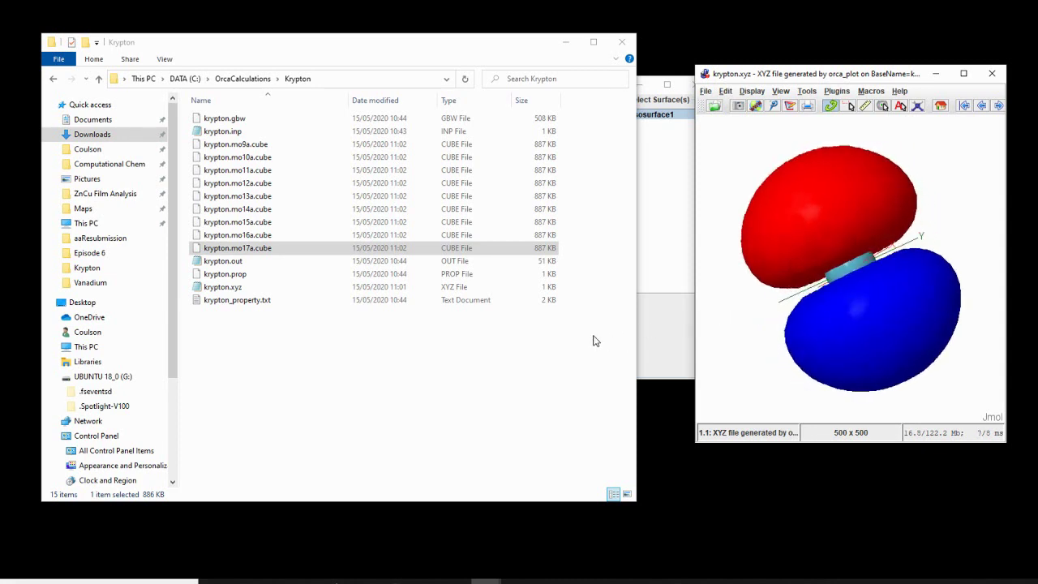
pyautogui.moveTo(814, 292); pyautogui.dragTo(828, 335)
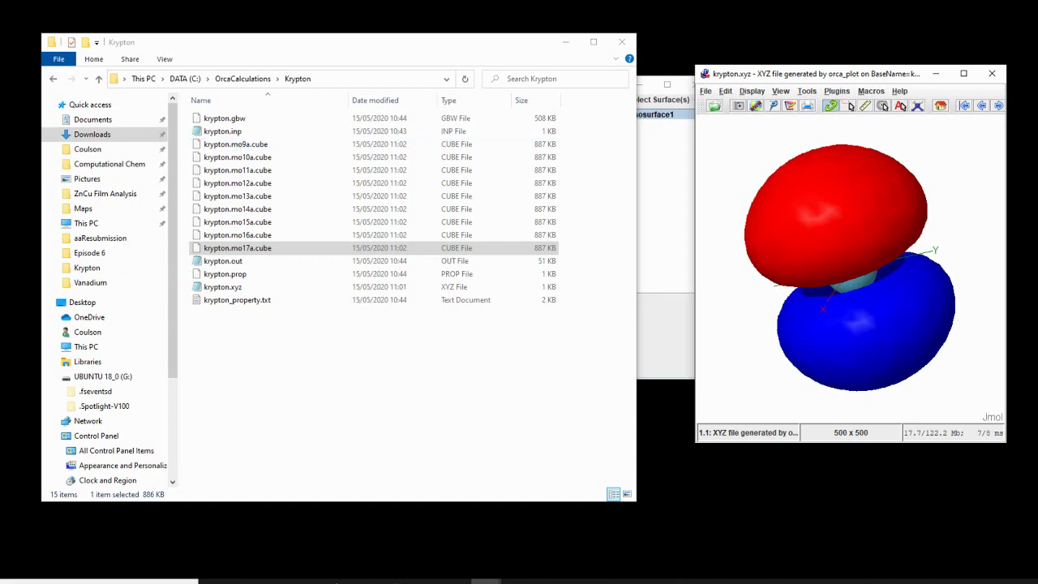
# Load krypton.mo9a.cube and rotate its four-lobed d orbital against the axes
pyautogui.click(256, 147)
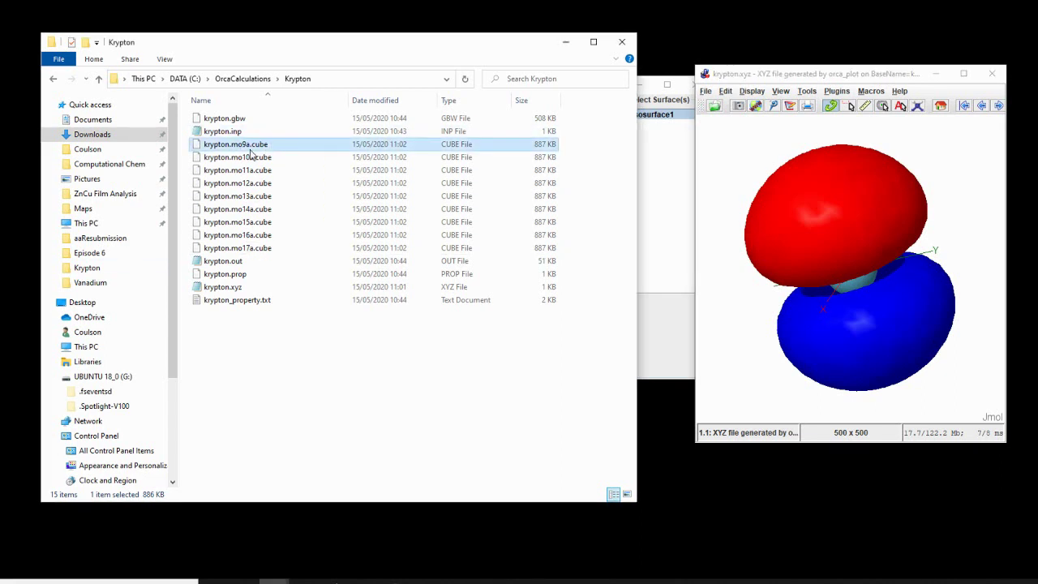
pyautogui.moveTo(206, 151); pyautogui.dragTo(853, 235)
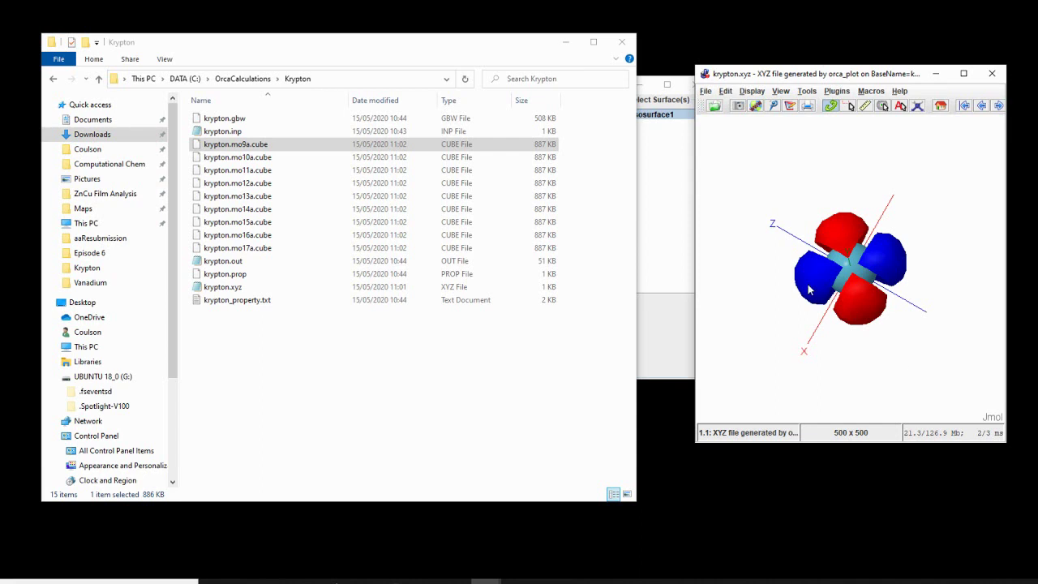
pyautogui.moveTo(848, 344)
pyautogui.mouseDown()
pyautogui.moveTo(902, 387)
pyautogui.moveTo(842, 222)
pyautogui.moveTo(886, 370)
pyautogui.moveTo(917, 317)
pyautogui.moveTo(892, 292)
pyautogui.moveTo(825, 276)
pyautogui.moveTo(920, 257)
pyautogui.moveTo(881, 340)
pyautogui.moveTo(883, 322)
pyautogui.moveTo(881, 333)
pyautogui.moveTo(861, 317)
pyautogui.moveTo(839, 329)
pyautogui.moveTo(847, 332)
pyautogui.mouseUp()
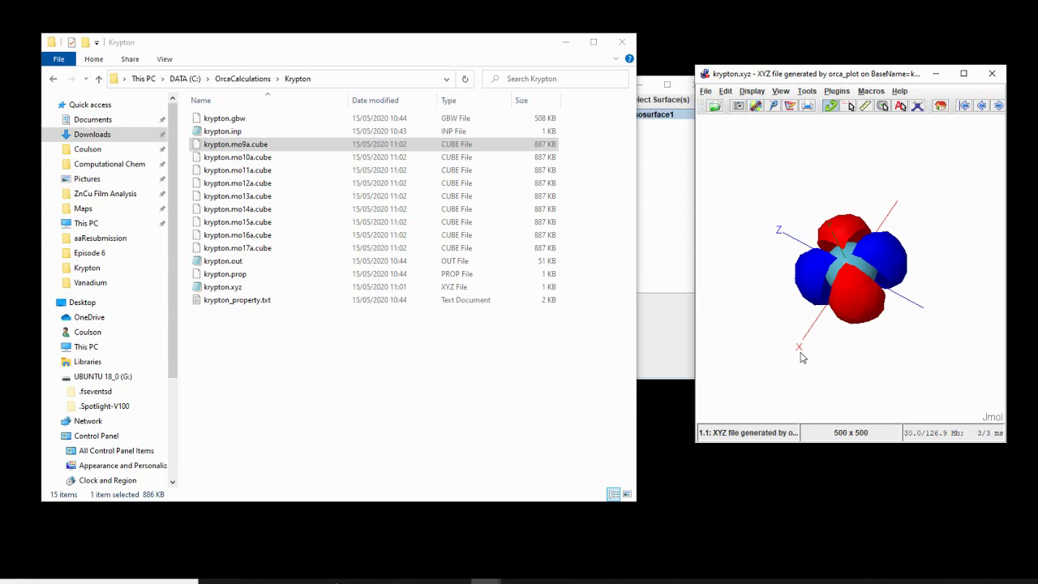
pyautogui.moveTo(803, 325); pyautogui.dragTo(820, 373)
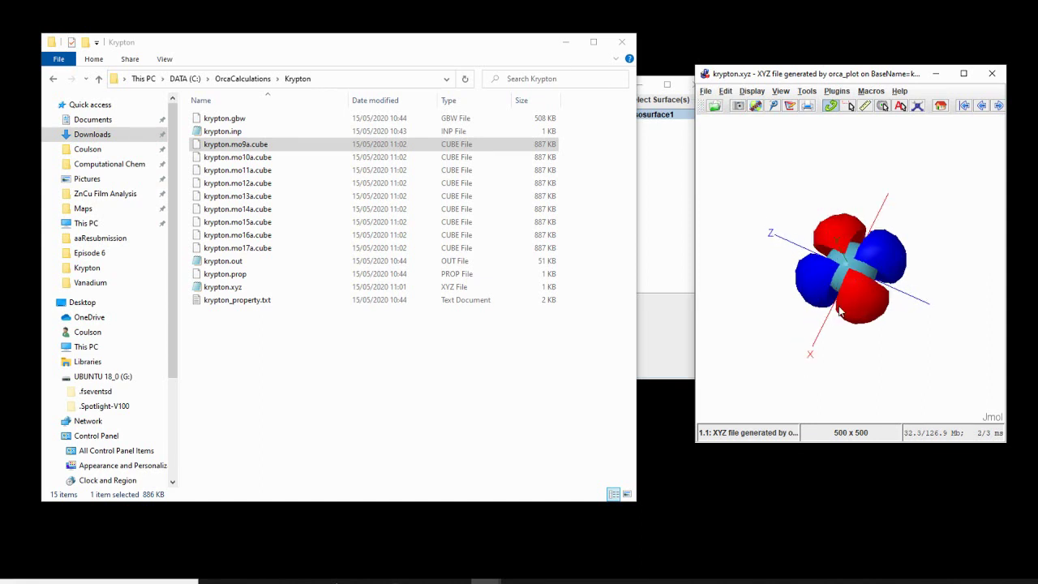
pyautogui.moveTo(840, 313); pyautogui.dragTo(809, 266)
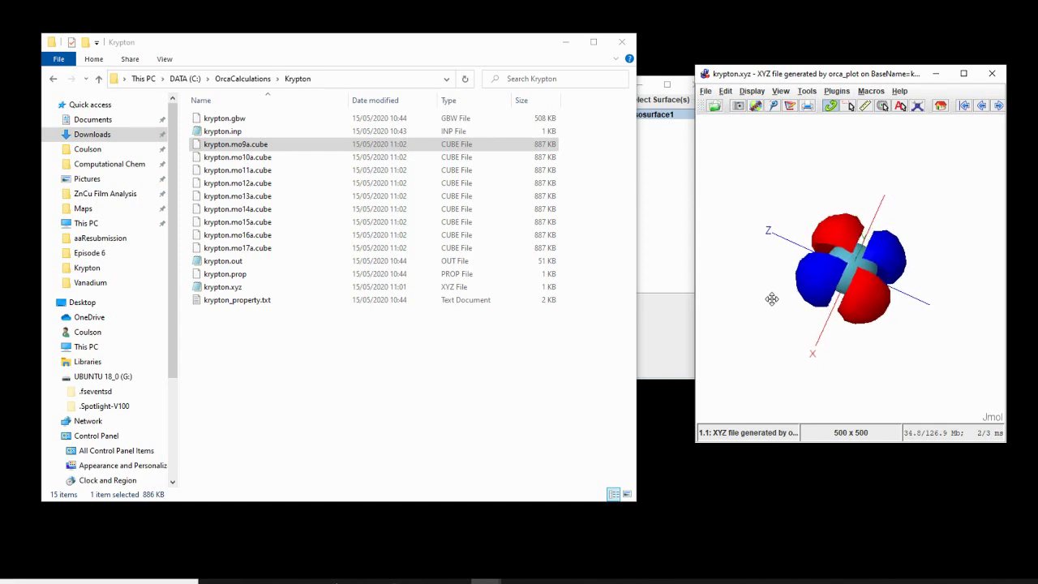
pyautogui.click(231, 160)
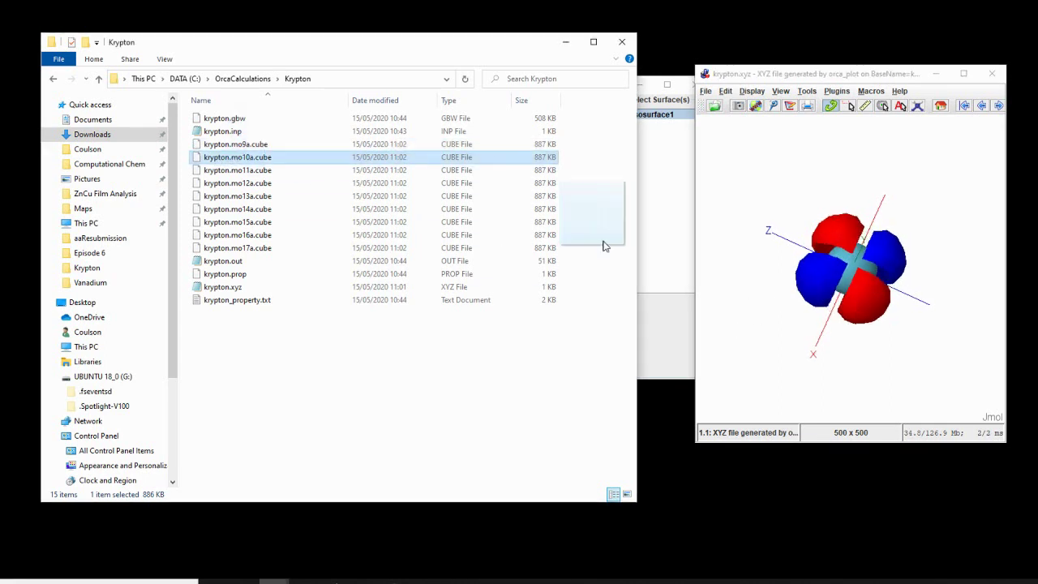
# Load krypton.mo10a.cube, turn it upright along Y, then load krypton.mo11a.cube
pyautogui.moveTo(762, 243); pyautogui.dragTo(790, 238)
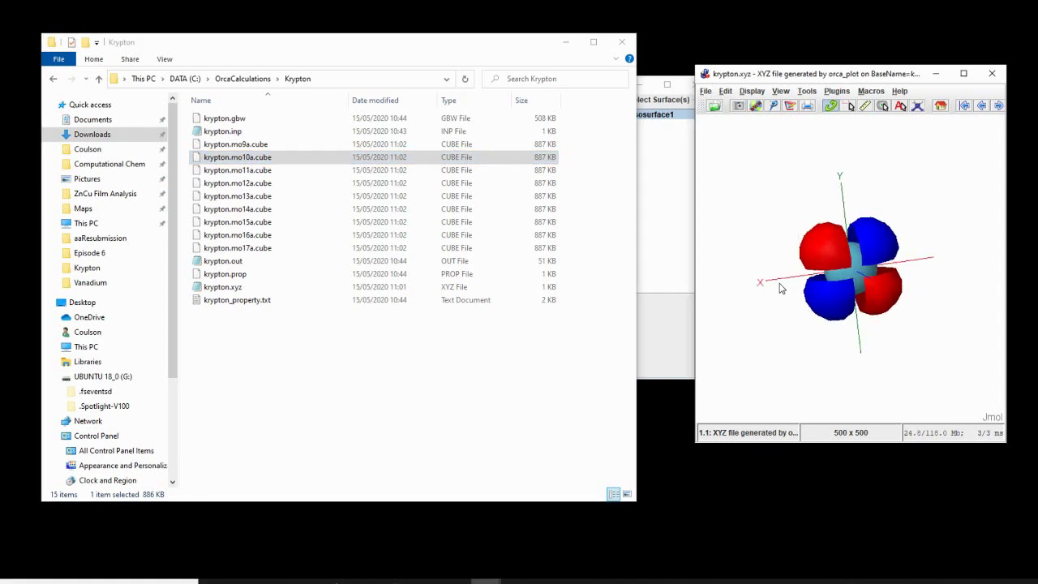
pyautogui.moveTo(850, 202); pyautogui.dragTo(800, 322)
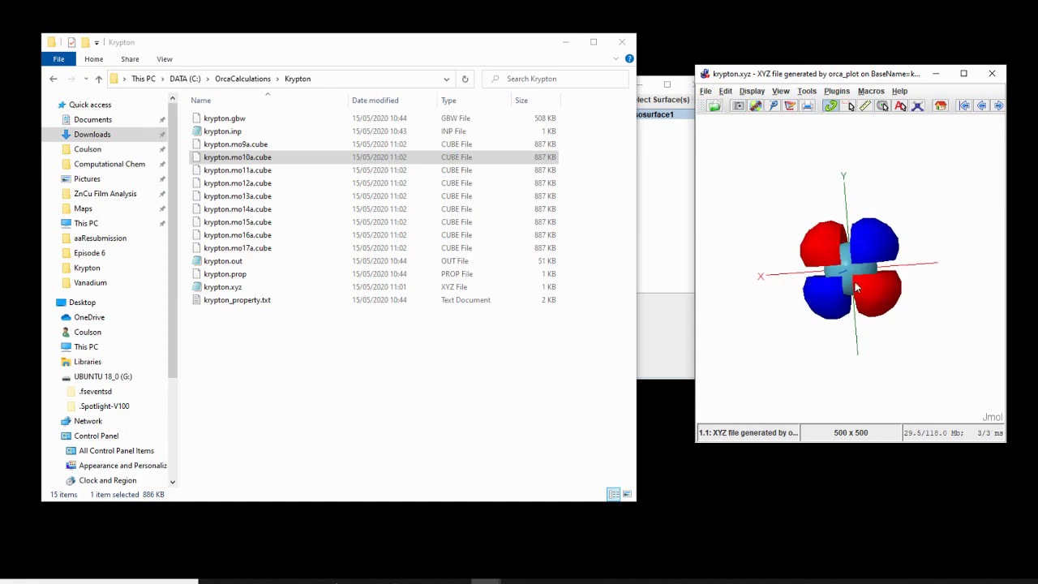
pyautogui.moveTo(855, 287)
pyautogui.mouseDown()
pyautogui.moveTo(945, 284)
pyautogui.moveTo(872, 289)
pyautogui.mouseUp()
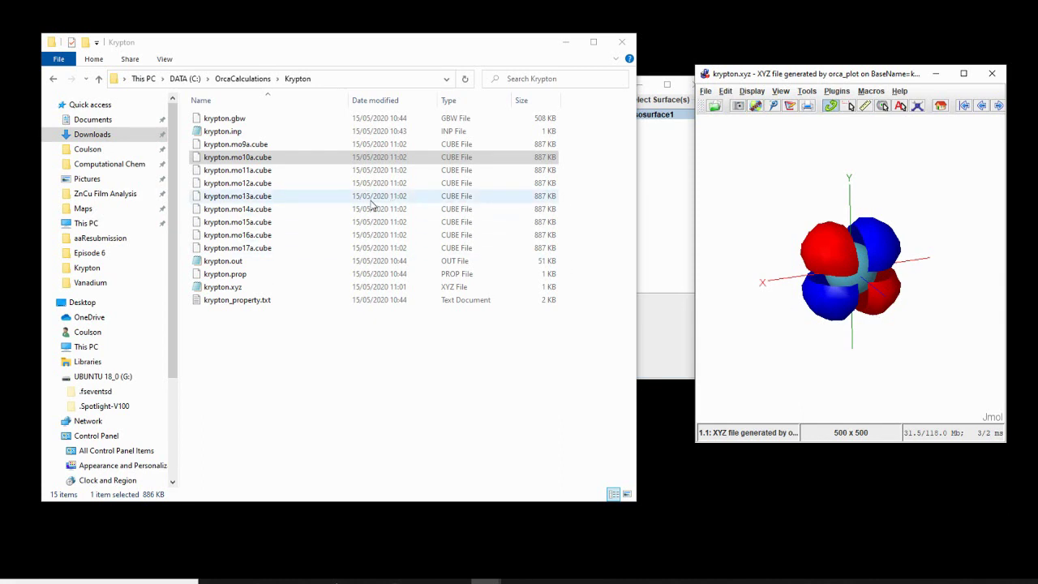
pyautogui.moveTo(338, 170); pyautogui.dragTo(846, 314)
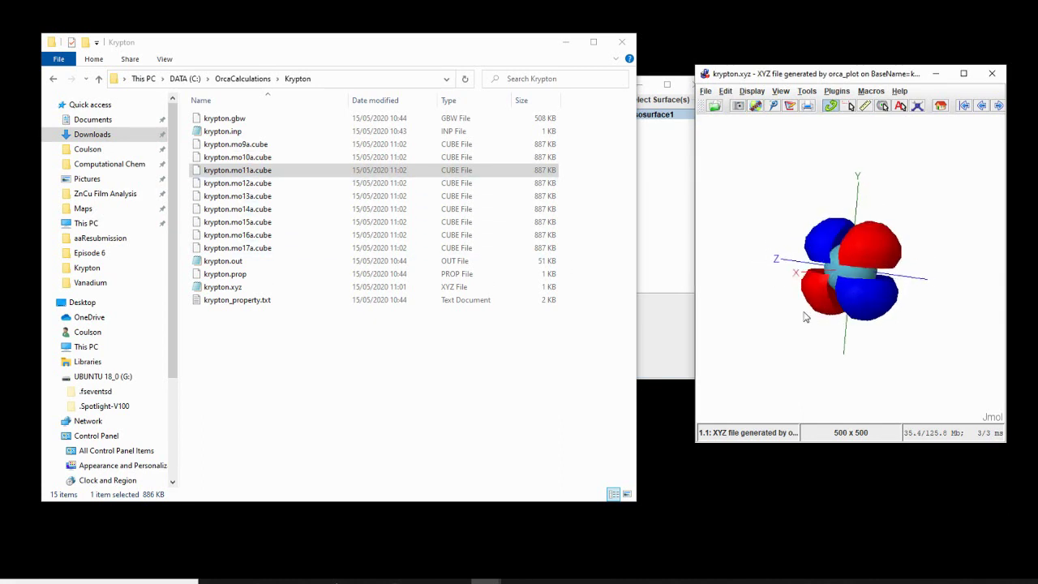
pyautogui.click(284, 185)
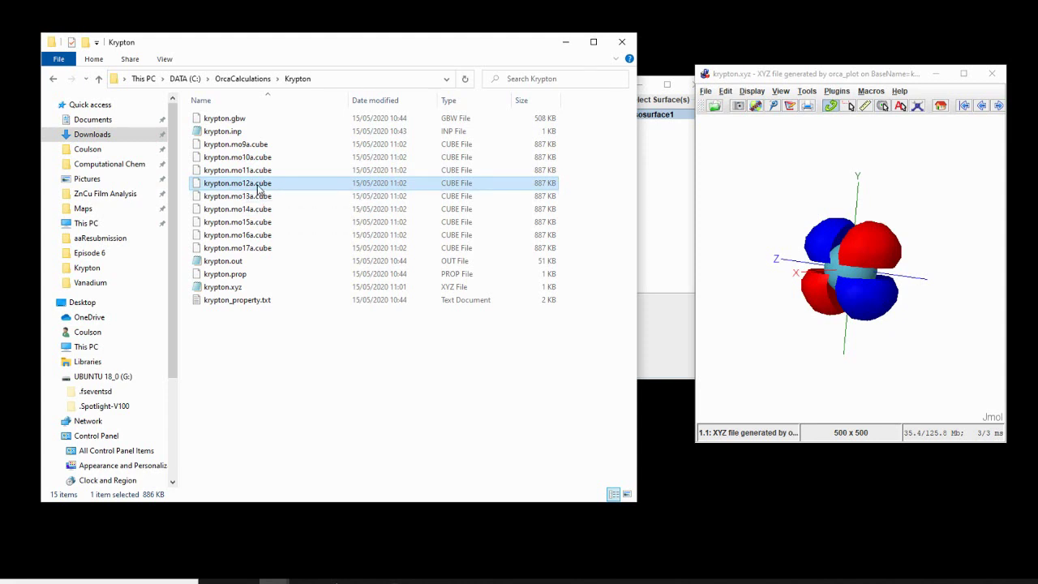
# Load krypton.mo12a.cube and rotate it to inspect the red waist ring and blue lobes
pyautogui.moveTo(254, 188); pyautogui.dragTo(858, 259)
pyautogui.moveTo(933, 318); pyautogui.dragTo(973, 267)
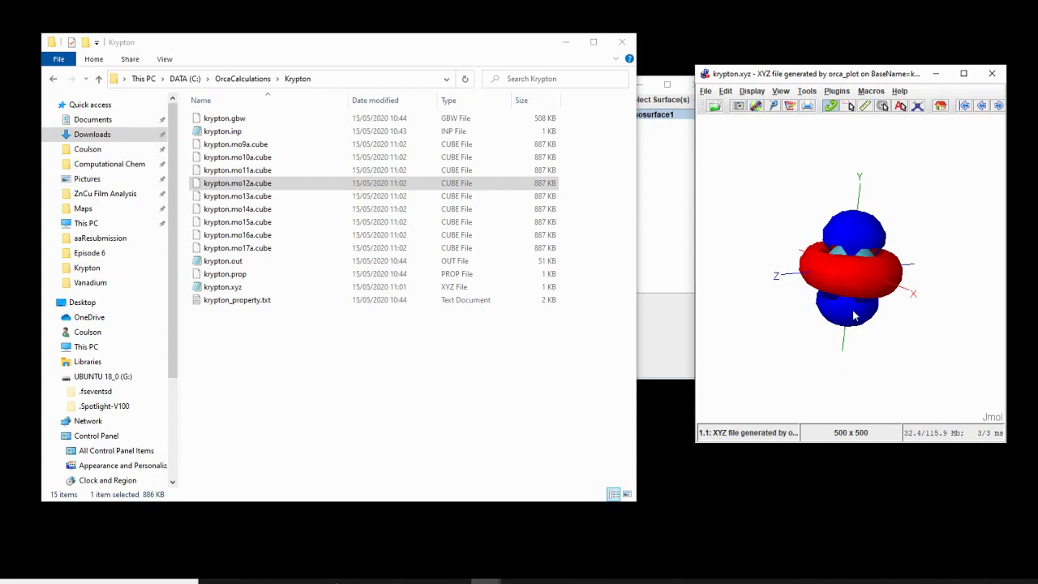
pyautogui.click(291, 201)
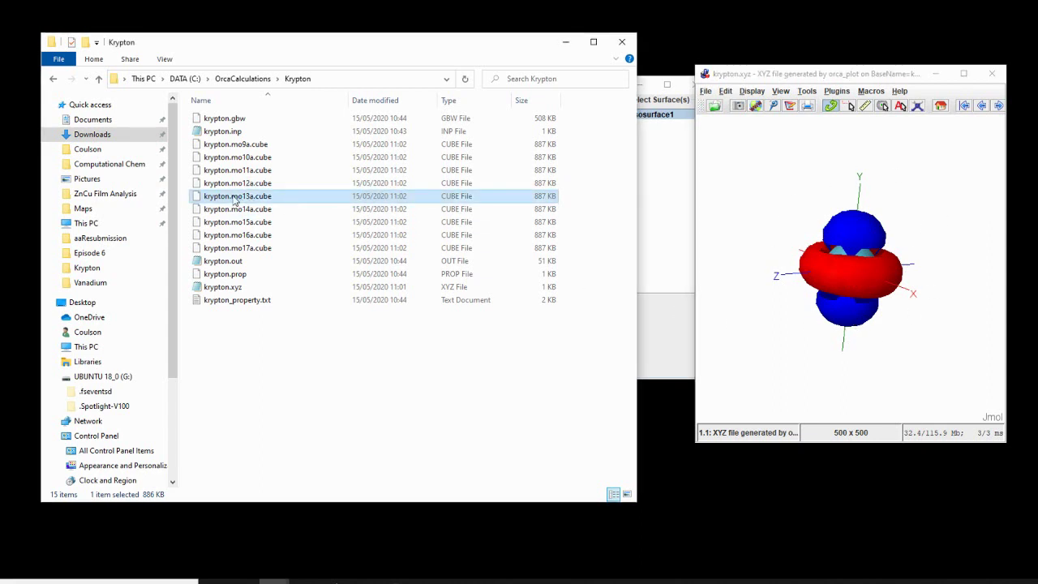
# Load krypton.mo13a.cube and rotate until the Y axis stands vertical, zooming in and out
pyautogui.moveTo(244, 199); pyautogui.dragTo(775, 237)
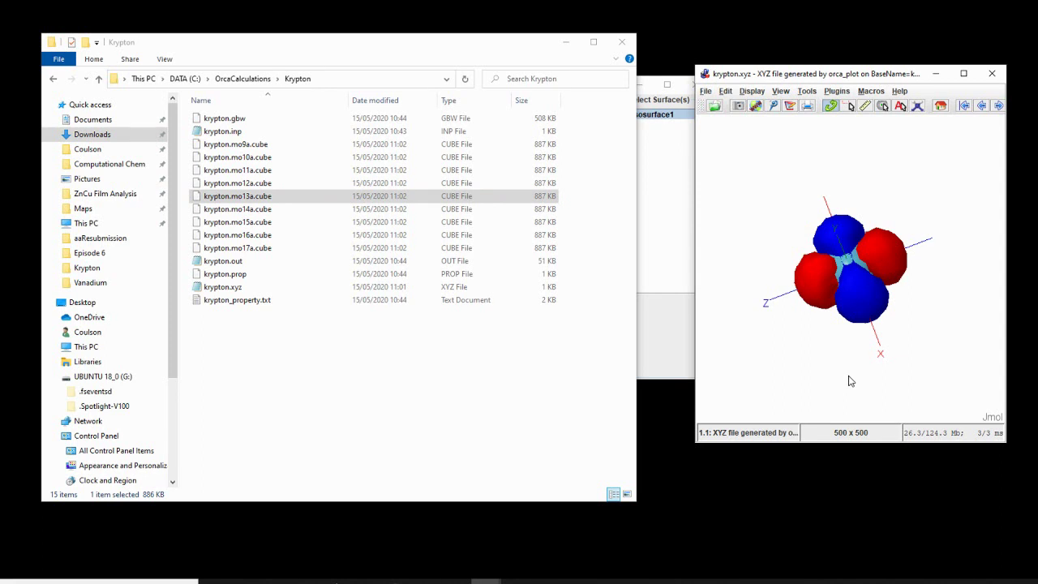
pyautogui.moveTo(850, 381); pyautogui.dragTo(853, 344)
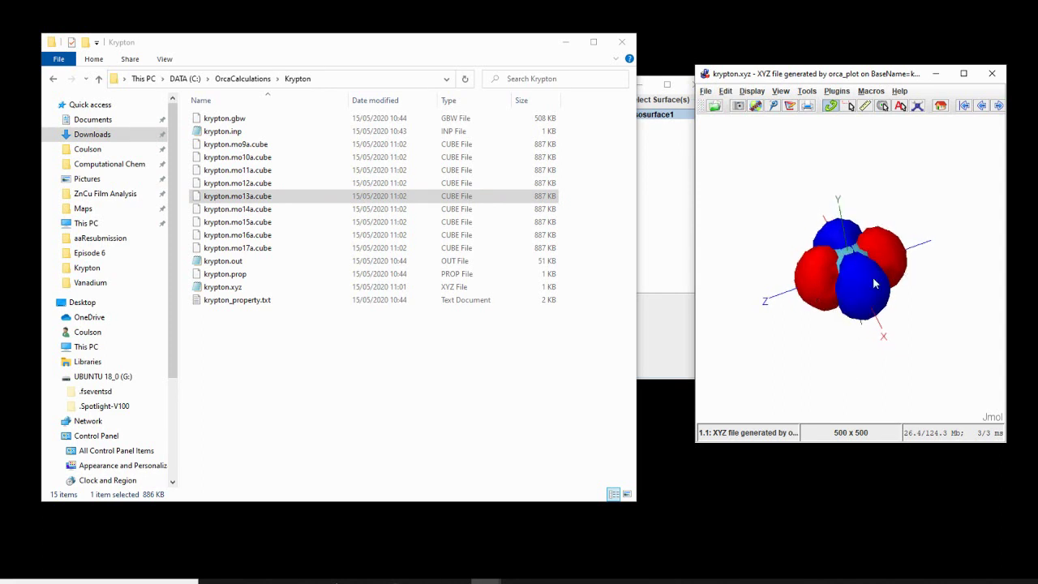
pyautogui.moveTo(853, 294); pyautogui.dragTo(888, 349)
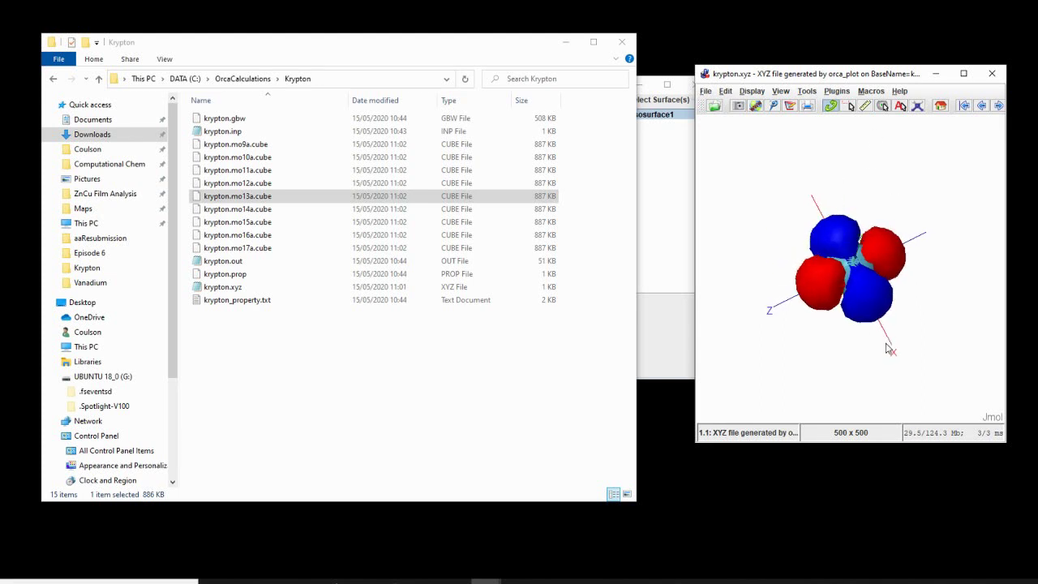
pyautogui.moveTo(855, 379); pyautogui.dragTo(843, 344)
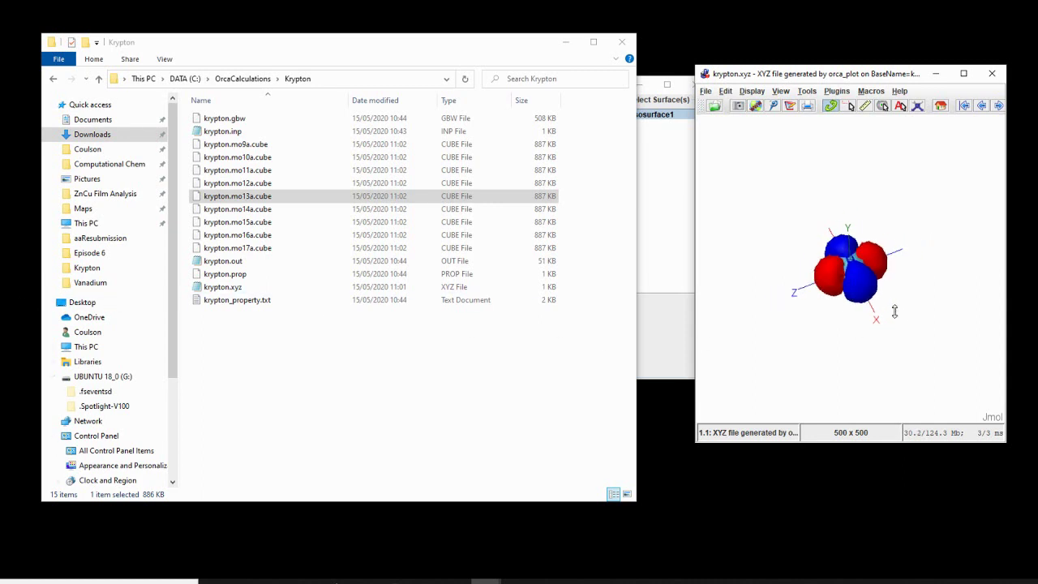
pyautogui.moveTo(897, 317); pyautogui.dragTo(916, 328)
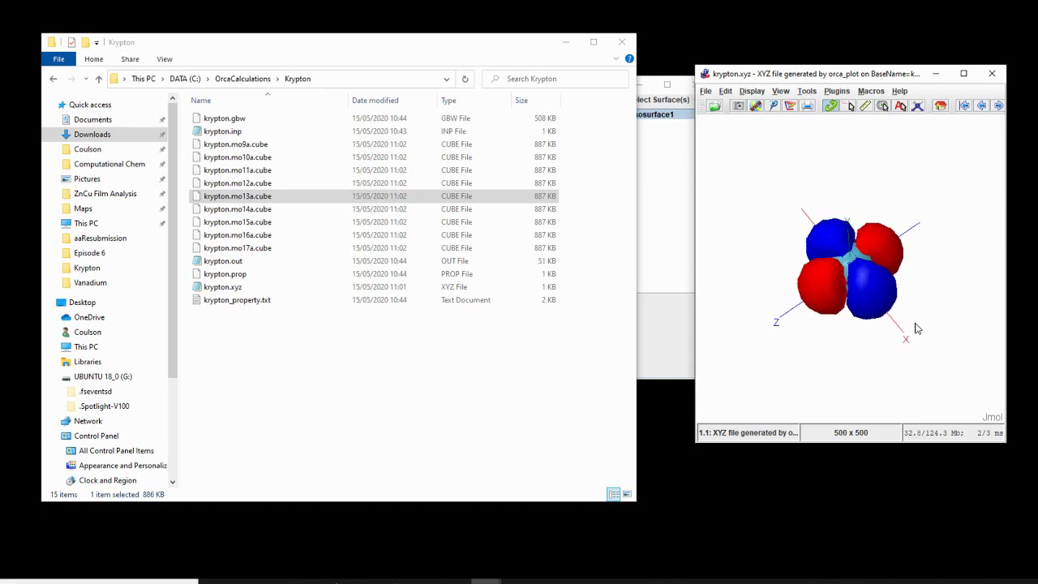
pyautogui.moveTo(917, 329); pyautogui.dragTo(891, 280)
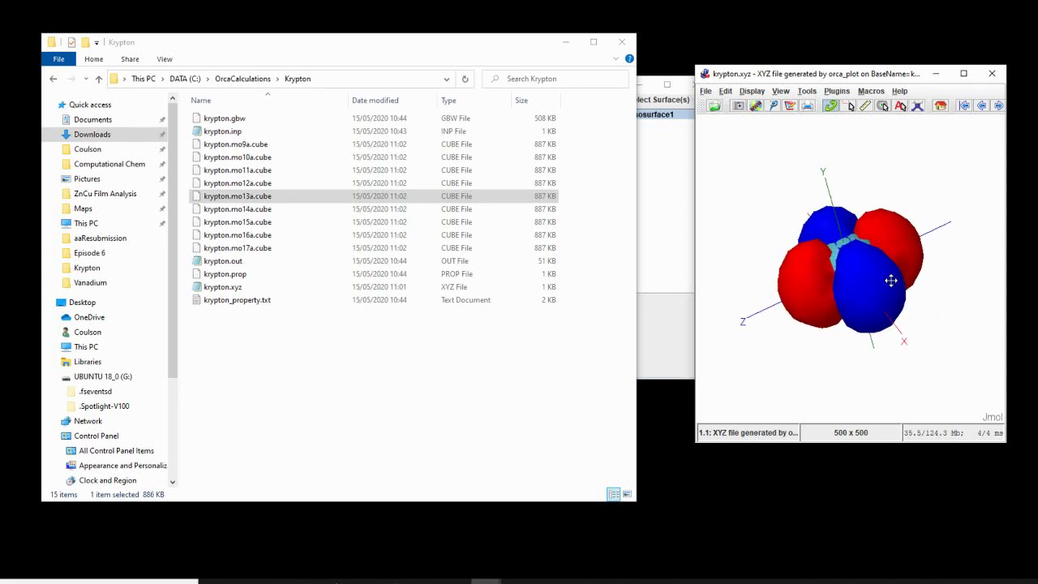
pyautogui.scroll(5, 890, 280)
pyautogui.scroll(-6, 895, 304)
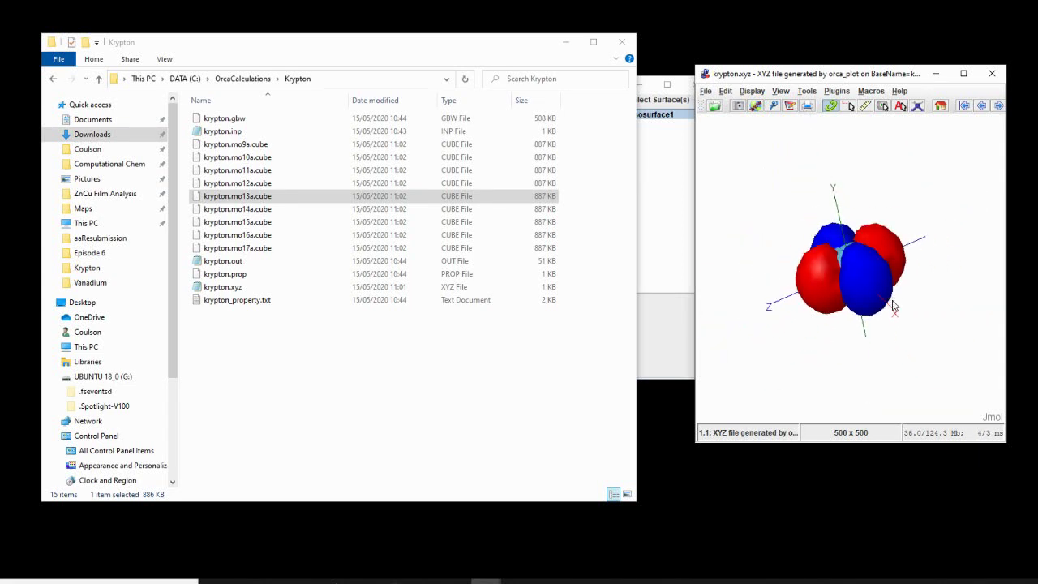
# Capture a spin animation of the orbital as dx2-y2 in Krypton, overwriting the existing file
pyautogui.rightClick(717, 139)
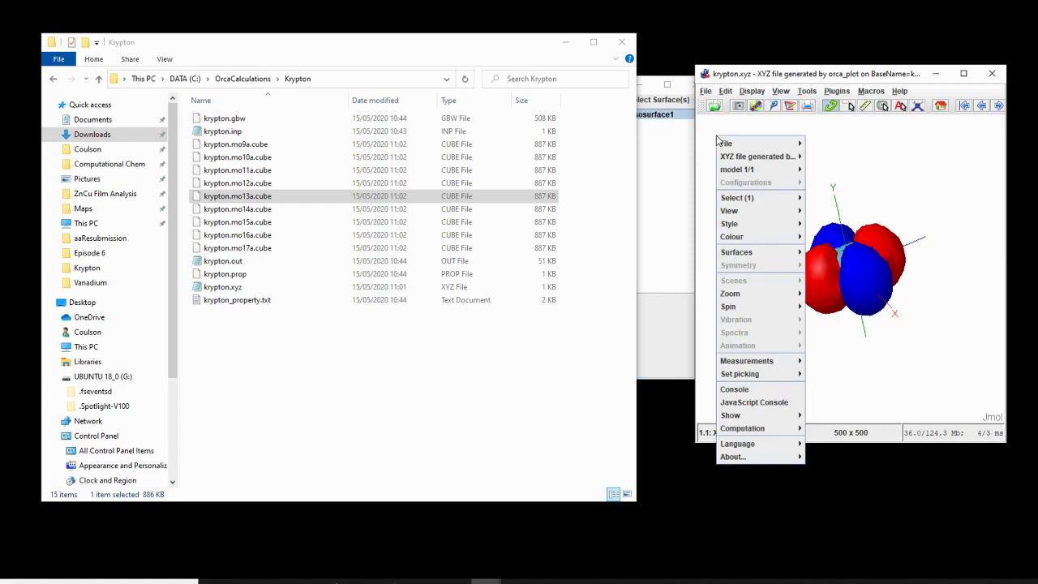
pyautogui.moveTo(732, 143)
pyautogui.moveTo(823, 172)
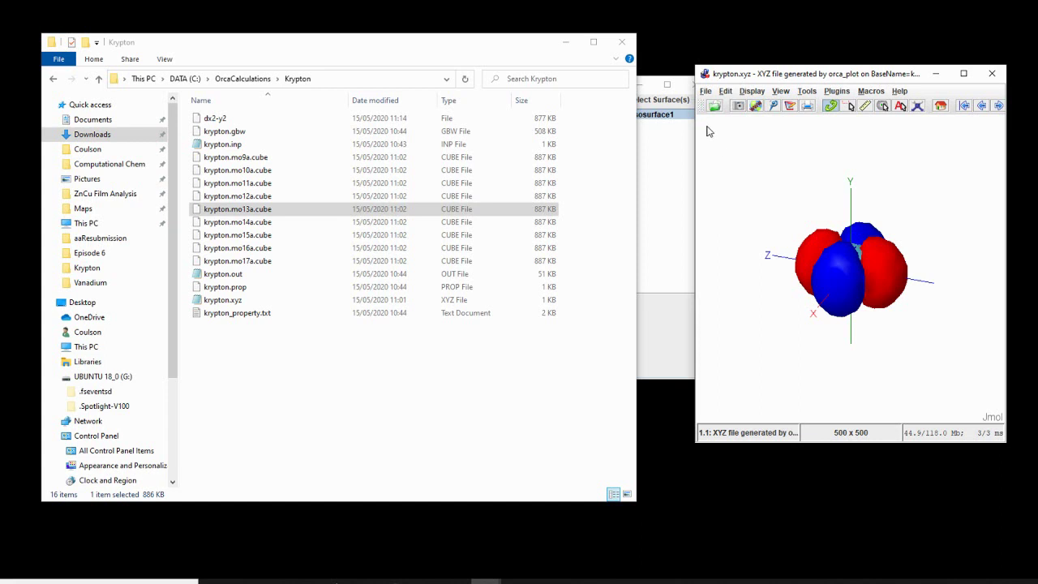
pyautogui.rightClick(708, 131)
pyautogui.moveTo(725, 136)
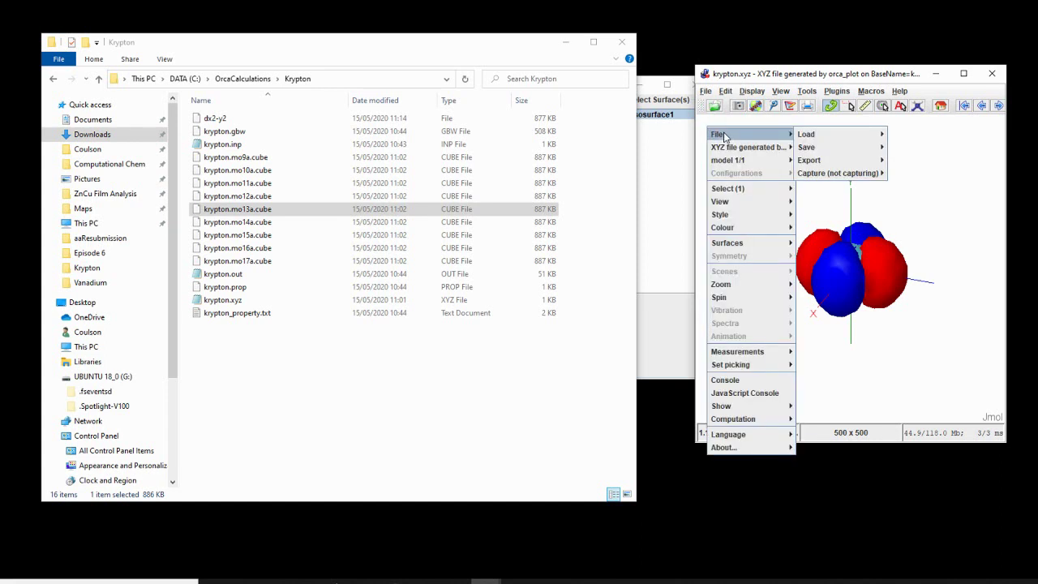
pyautogui.moveTo(844, 173)
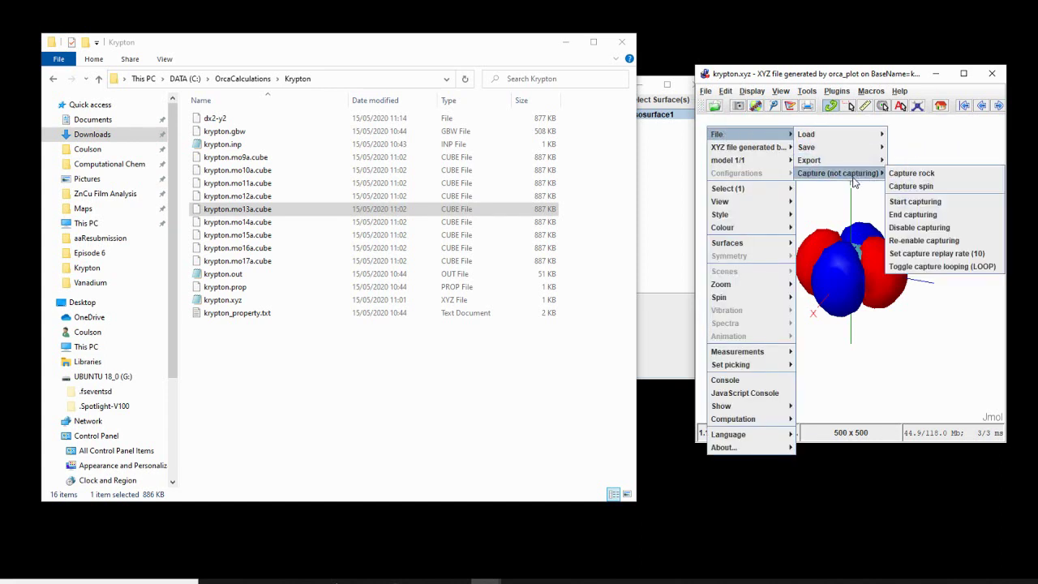
pyautogui.click(937, 187)
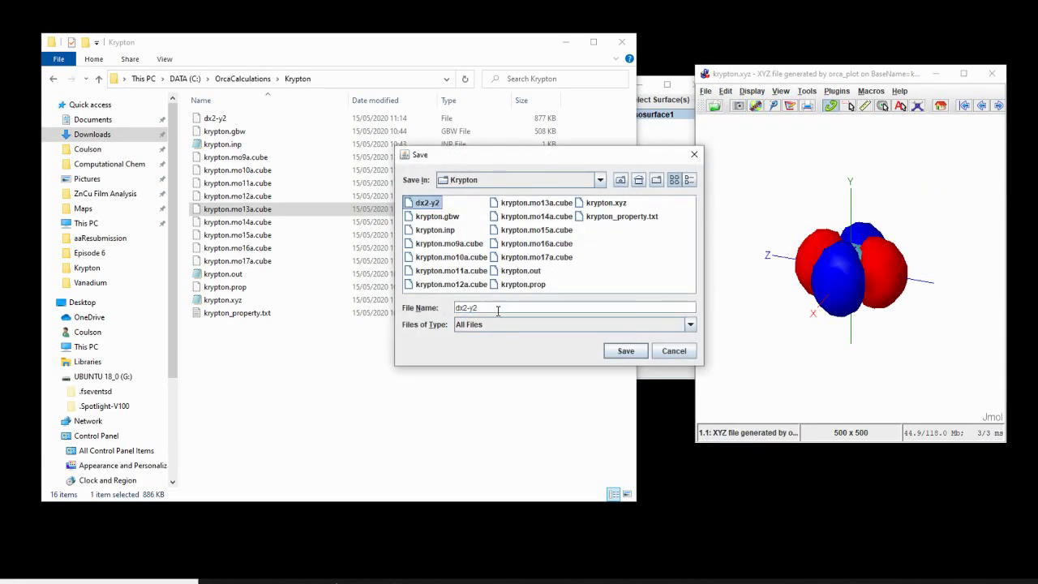
pyautogui.click(498, 309)
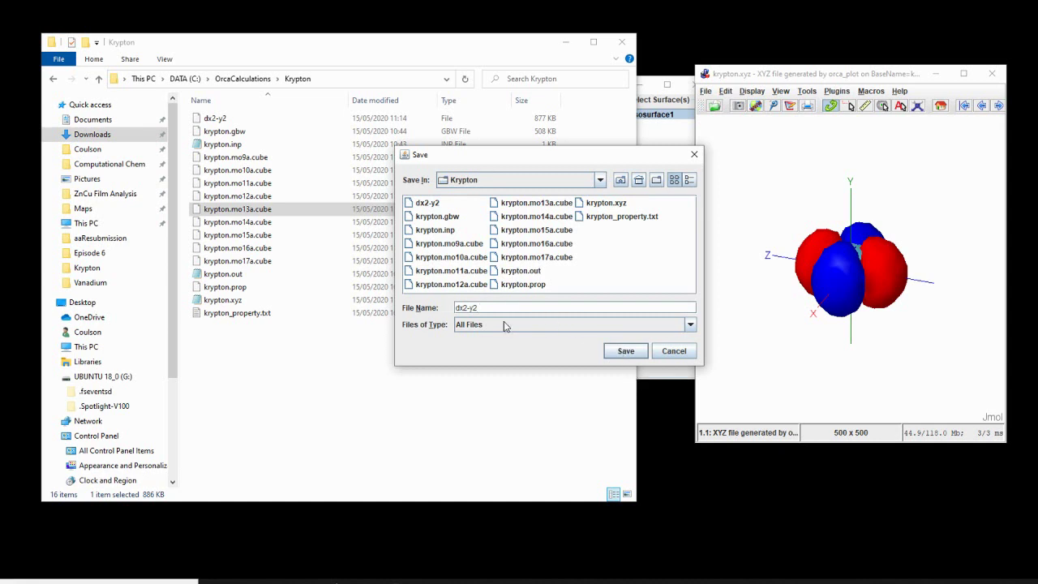
pyautogui.click(634, 352)
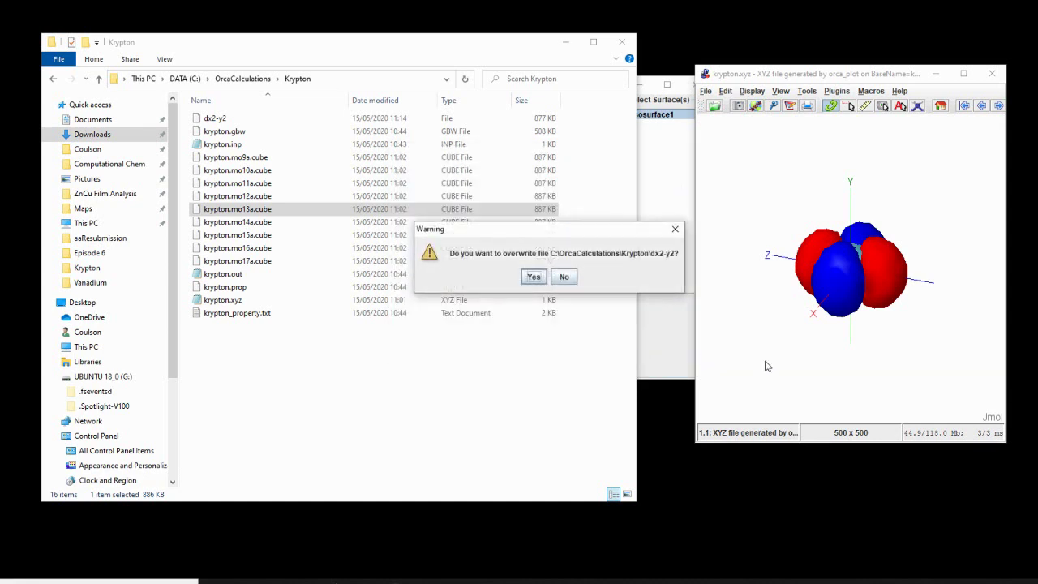
pyautogui.click(533, 278)
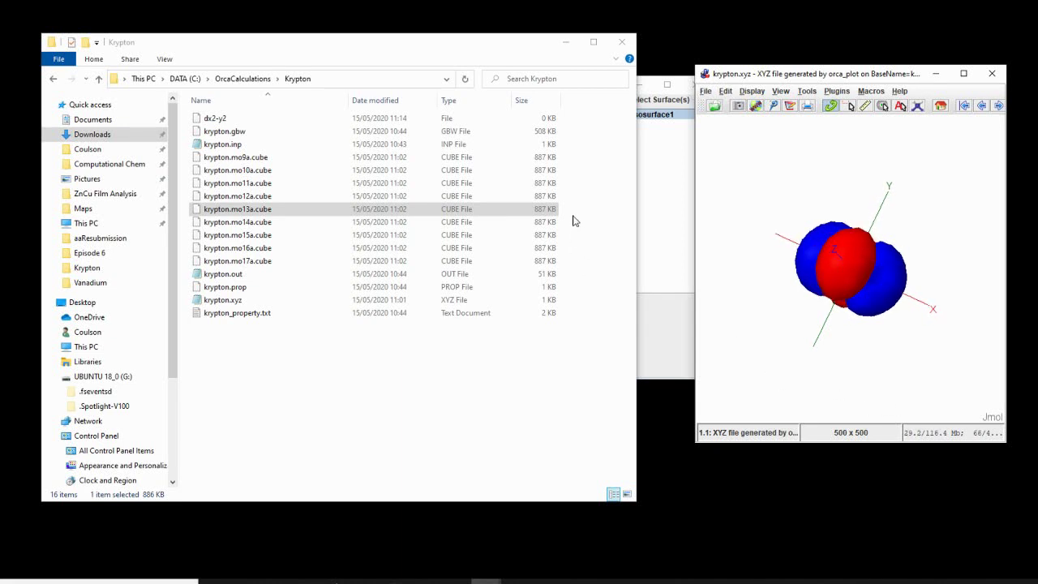
# Run Capture spin again from the File > Capture (dx2-y2) menu
pyautogui.rightClick(718, 154)
pyautogui.moveTo(719, 155)
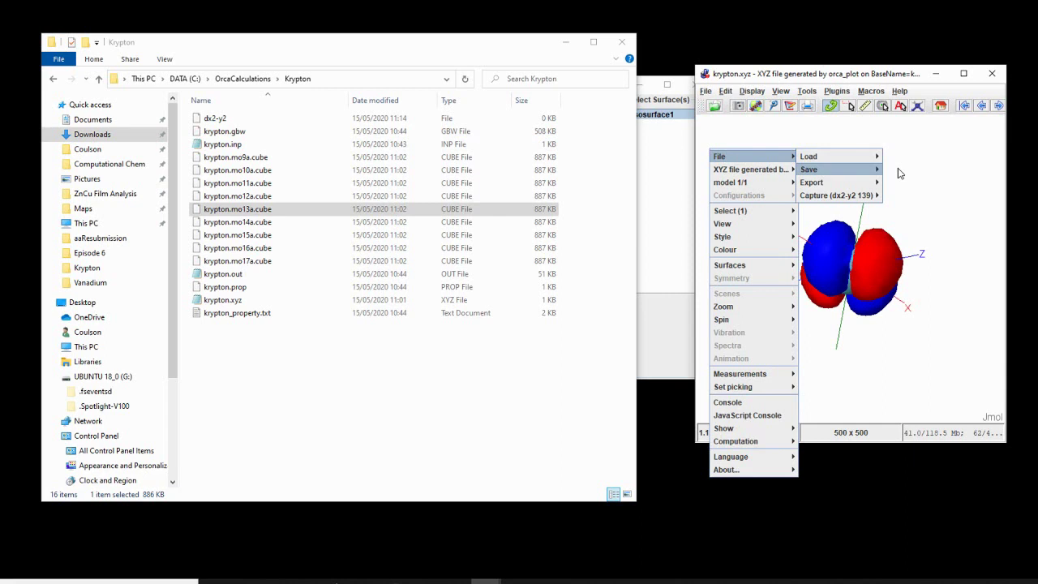
pyautogui.moveTo(836, 195)
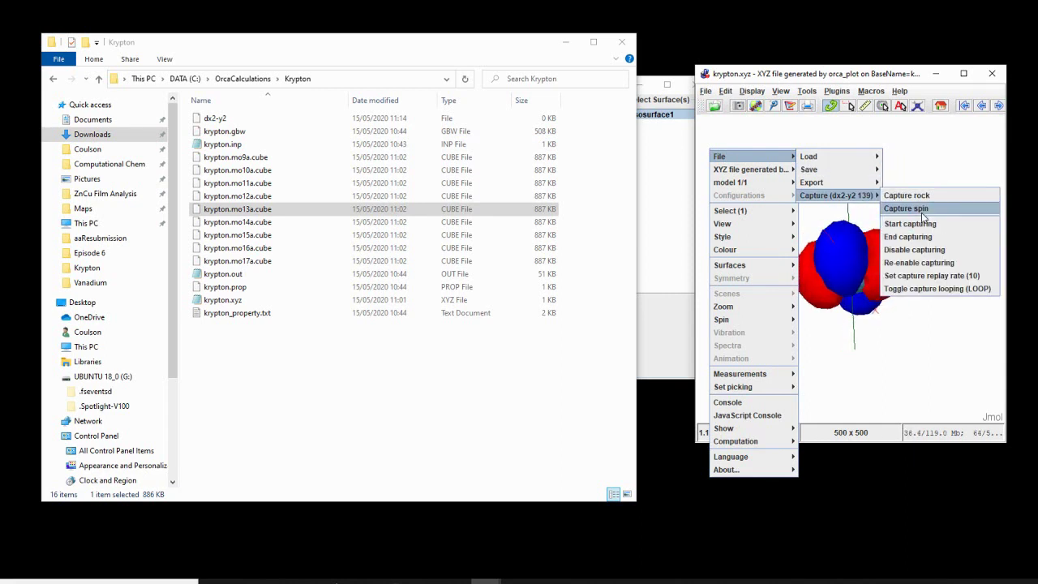
pyautogui.click(917, 246)
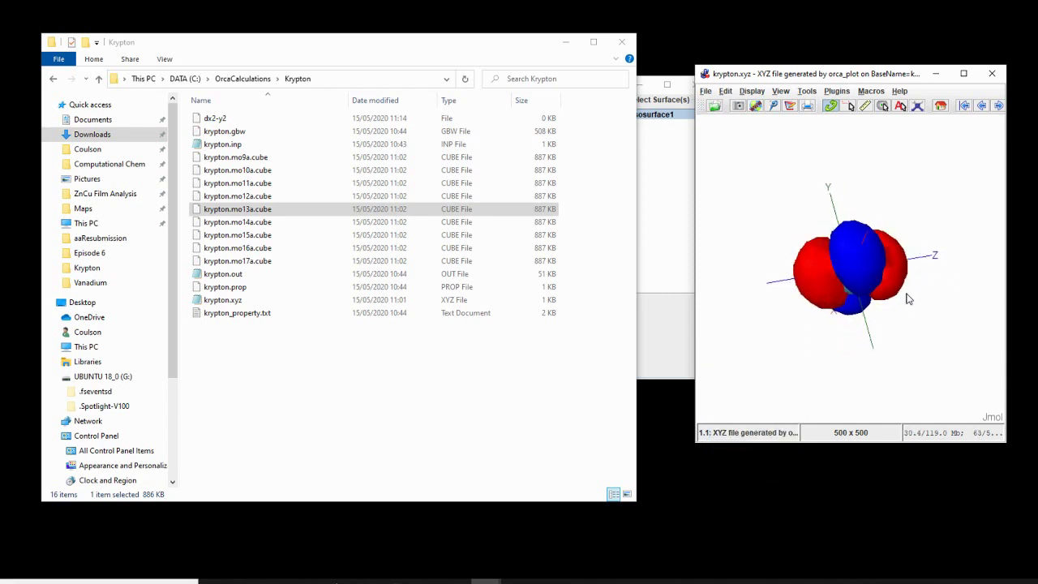